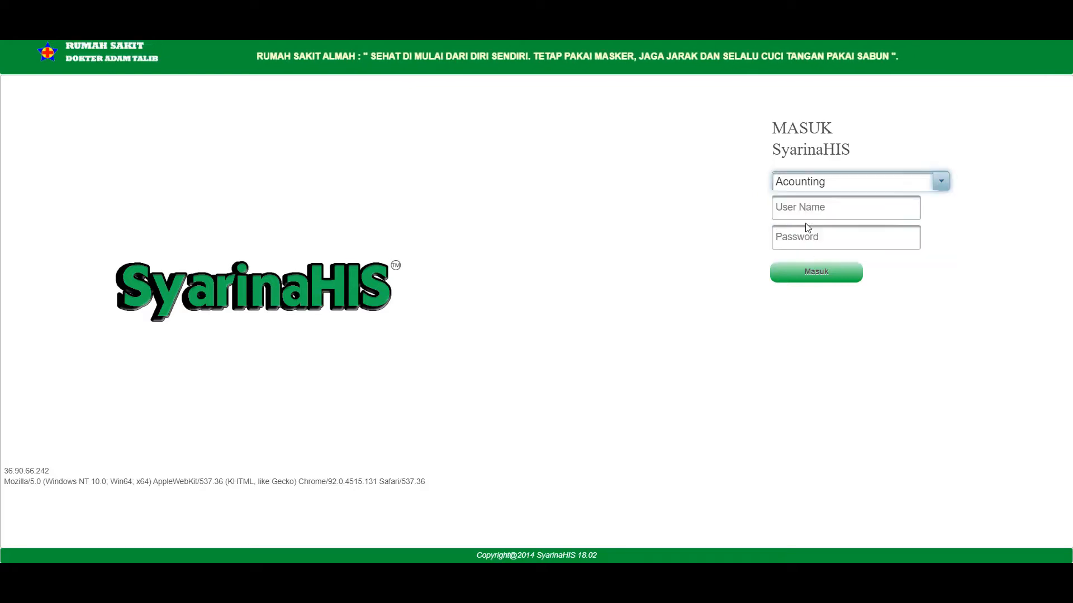
Step: Log in to the Acounting unit with the account's user name and password
click(807, 207)
click(806, 239)
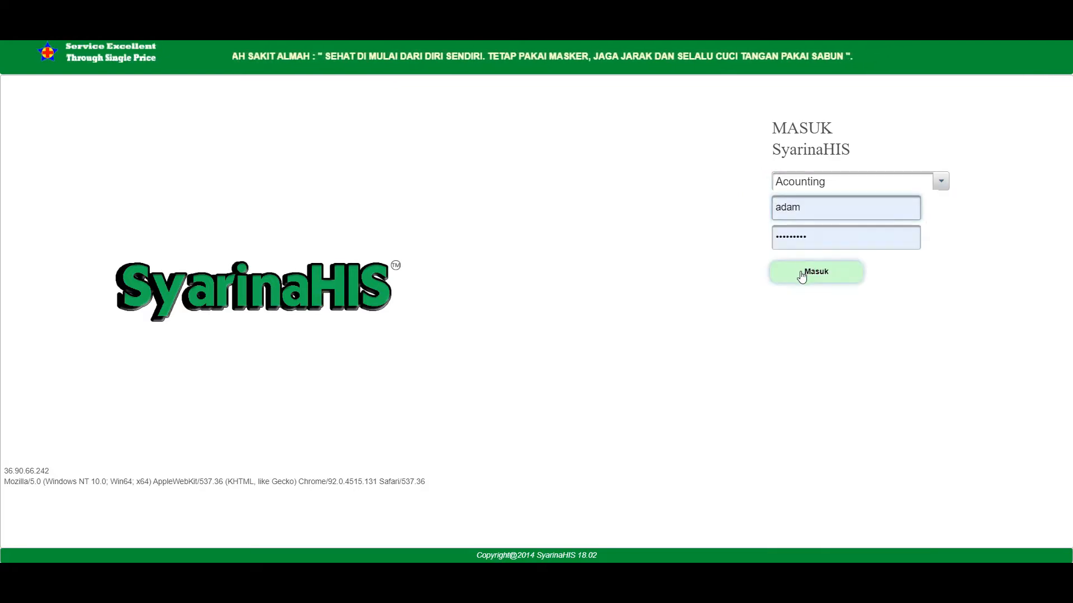
click(802, 273)
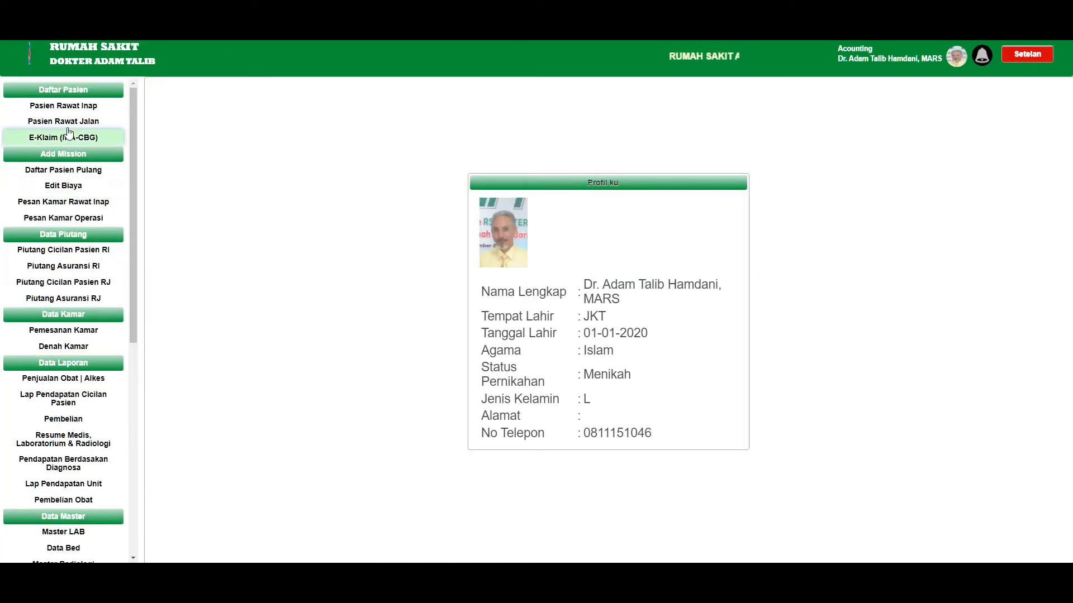
Step: Open the treatment costs (Biaya Berobat) of the inpatient registered on 12-08-2021 in the Pasien Rawat Inap list
click(65, 107)
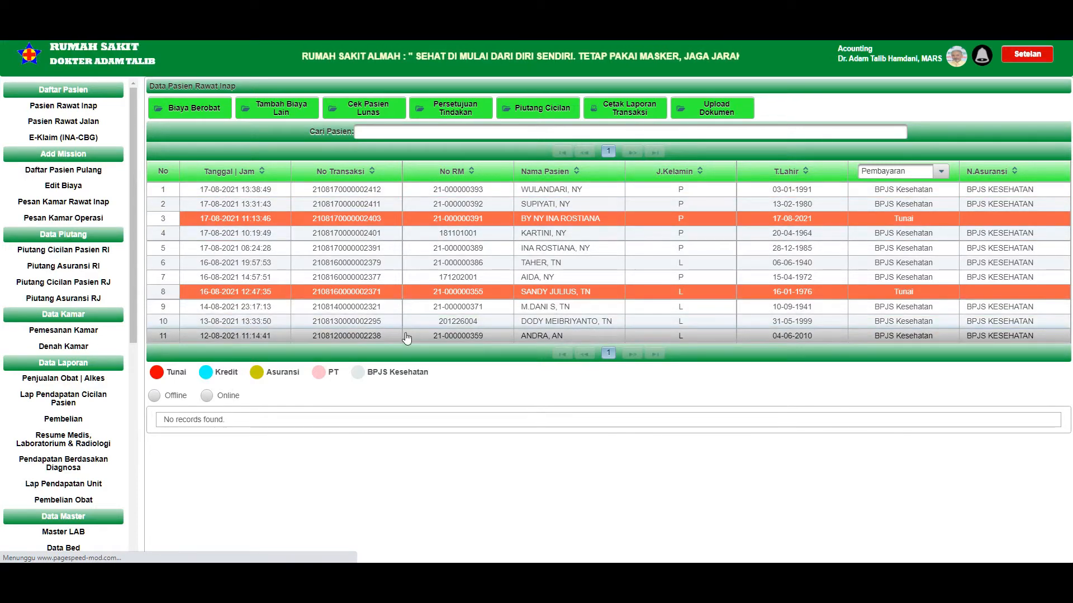
click(464, 336)
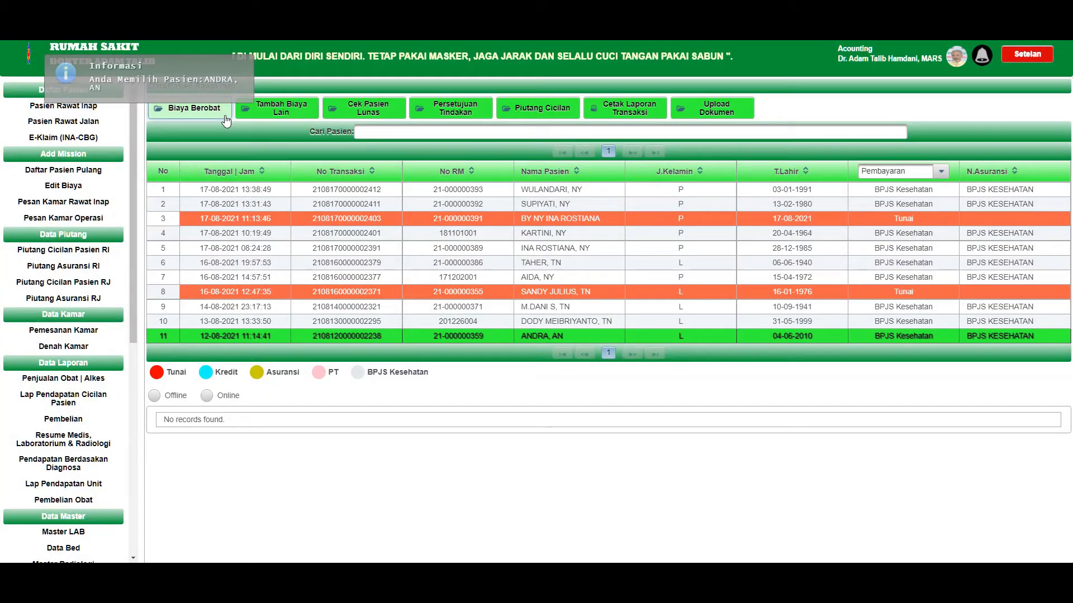
click(224, 118)
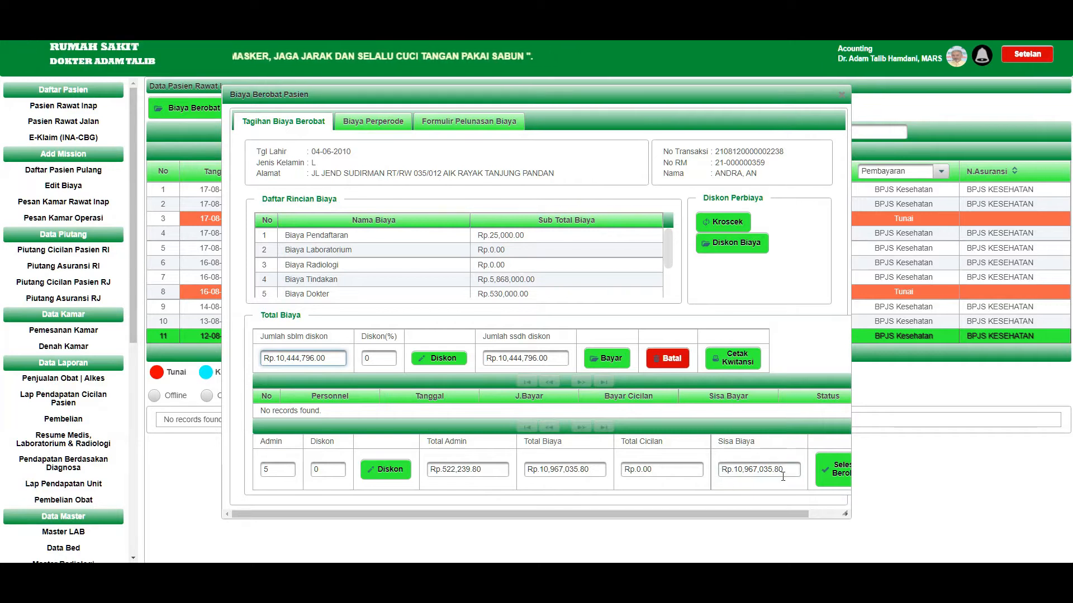
Step: Check the insurance-covered costs from the bill's payment transaction with Grouper, and close all the billing windows
click(609, 363)
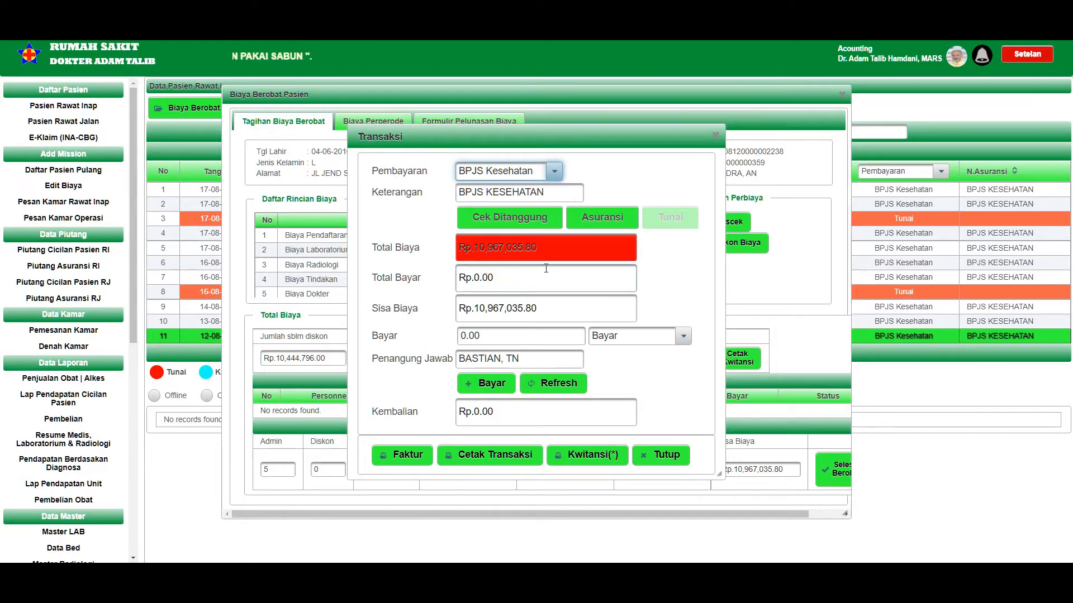
click(512, 219)
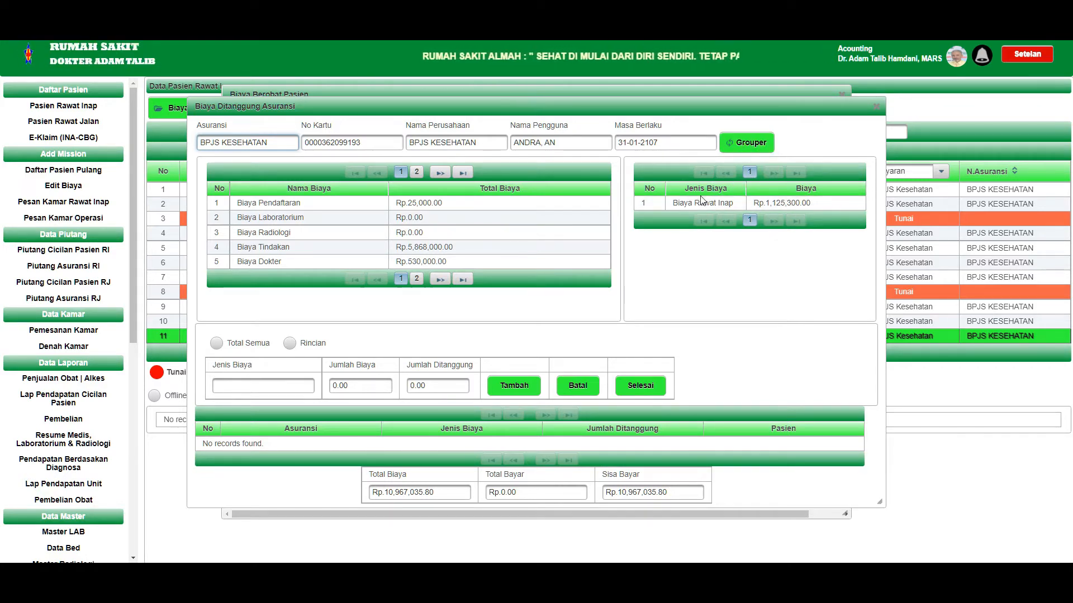
click(750, 143)
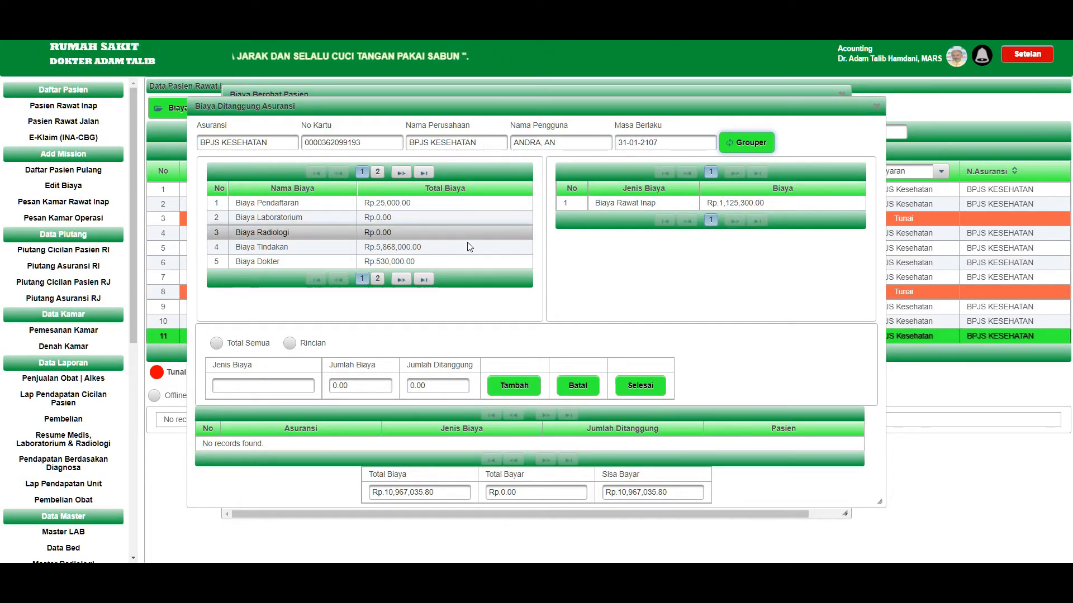
click(876, 107)
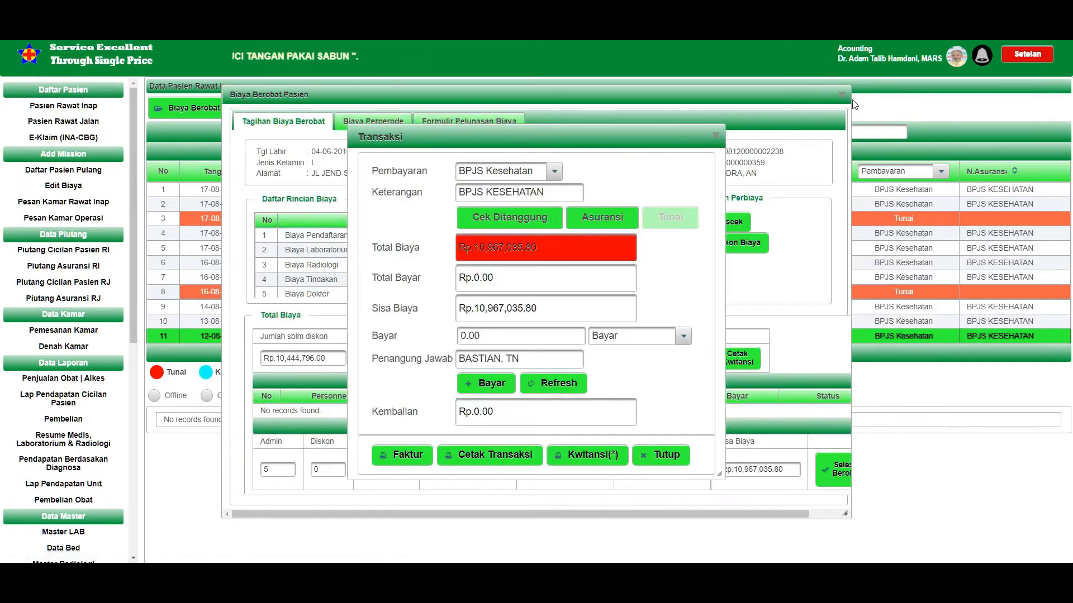
click(715, 136)
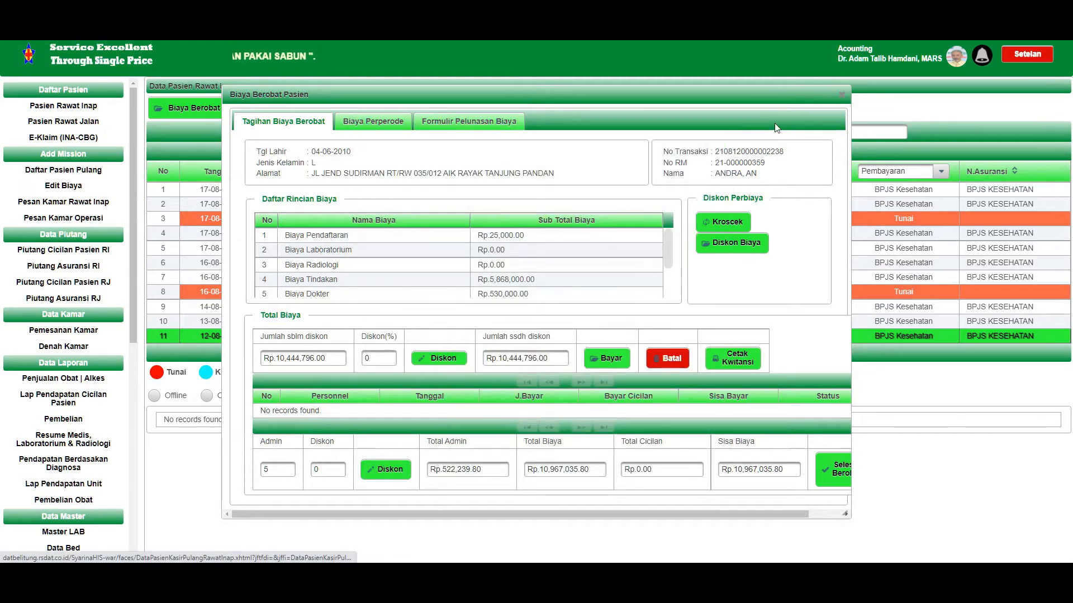
click(842, 95)
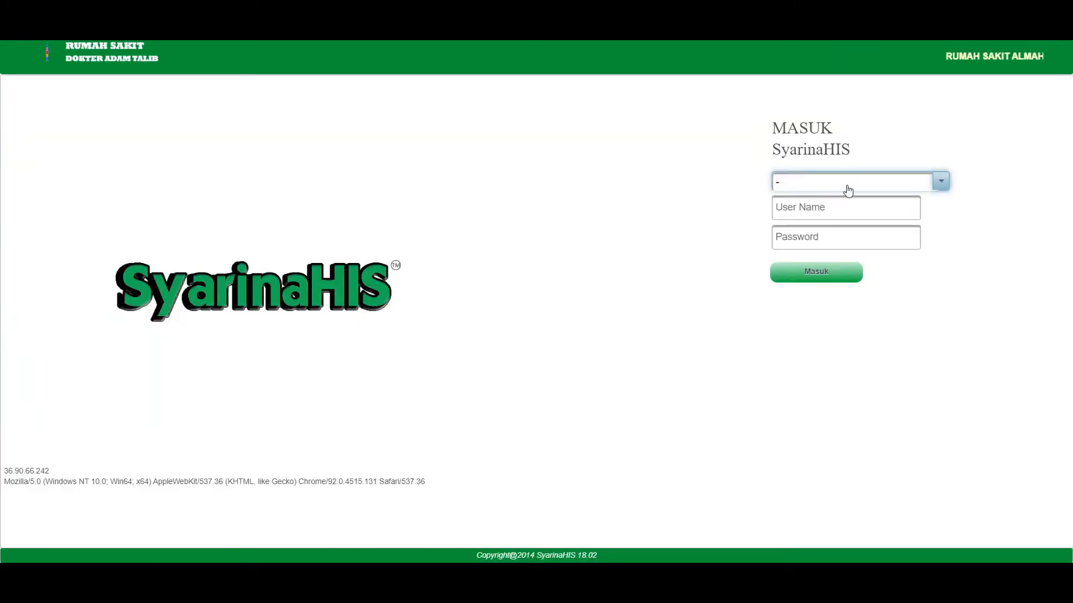
Step: Log in to the Administrasi unit with the account's user name and password
click(849, 189)
text(d)
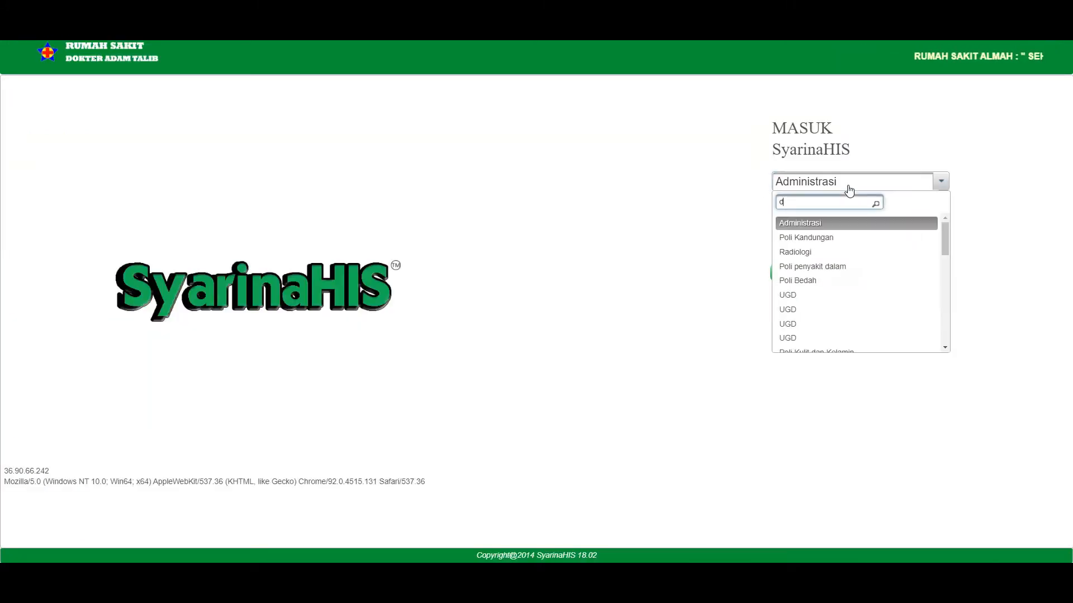
click(811, 223)
click(810, 207)
click(810, 243)
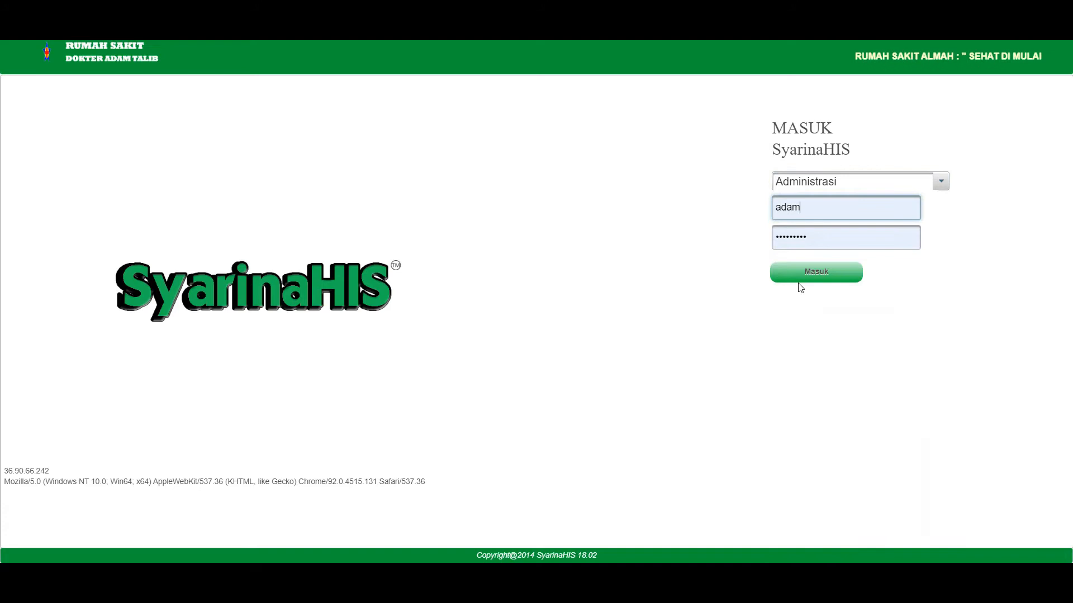
click(800, 282)
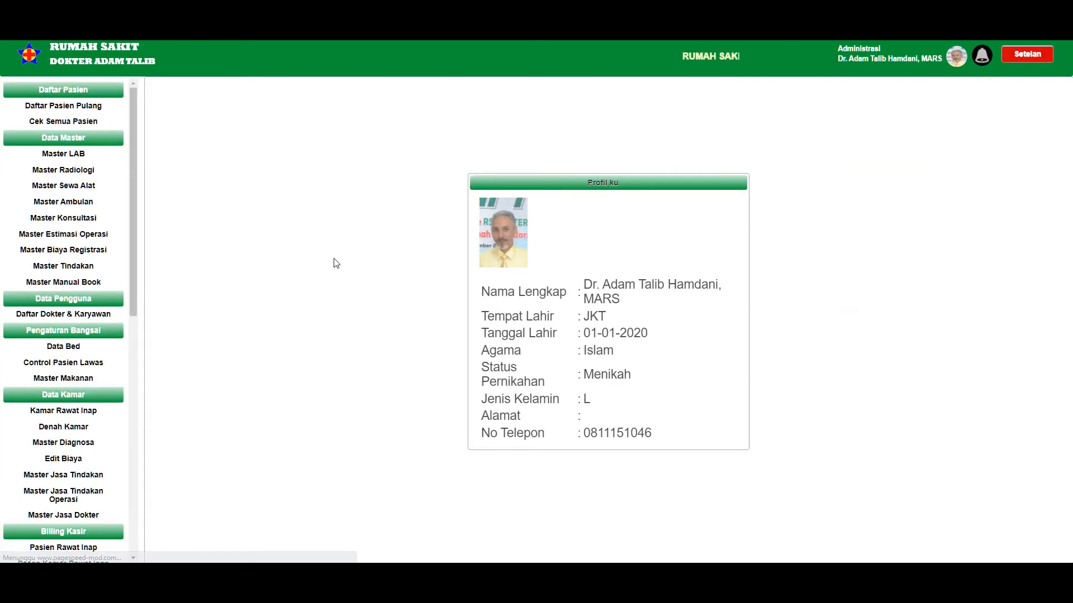
Step: Open the list of all patients and use Rechek to load the records from 02-08-2021 to 17-08-2021
click(63, 121)
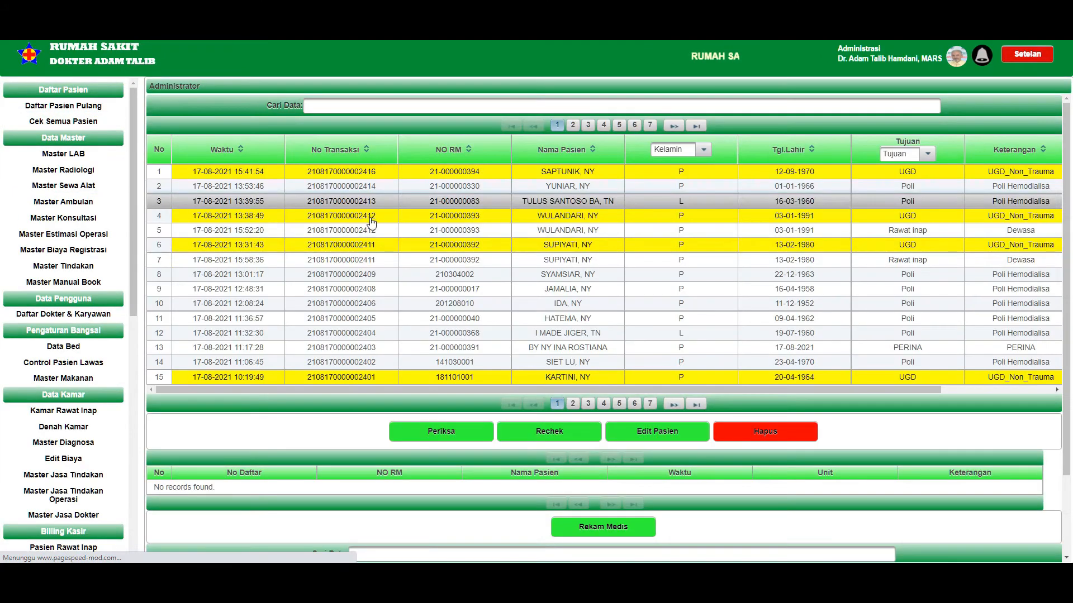
click(543, 430)
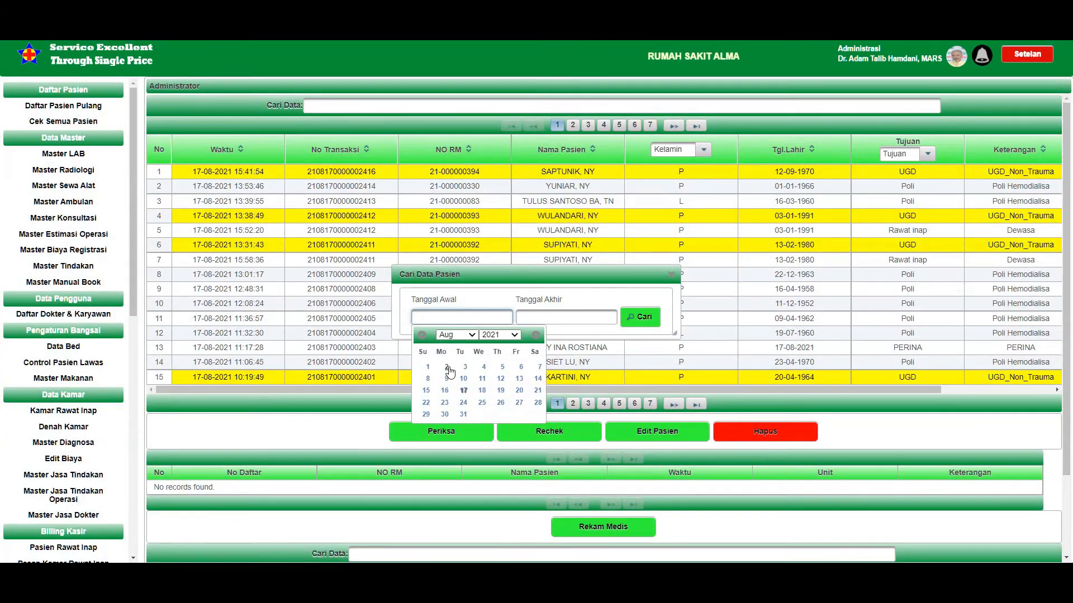
click(448, 371)
click(515, 317)
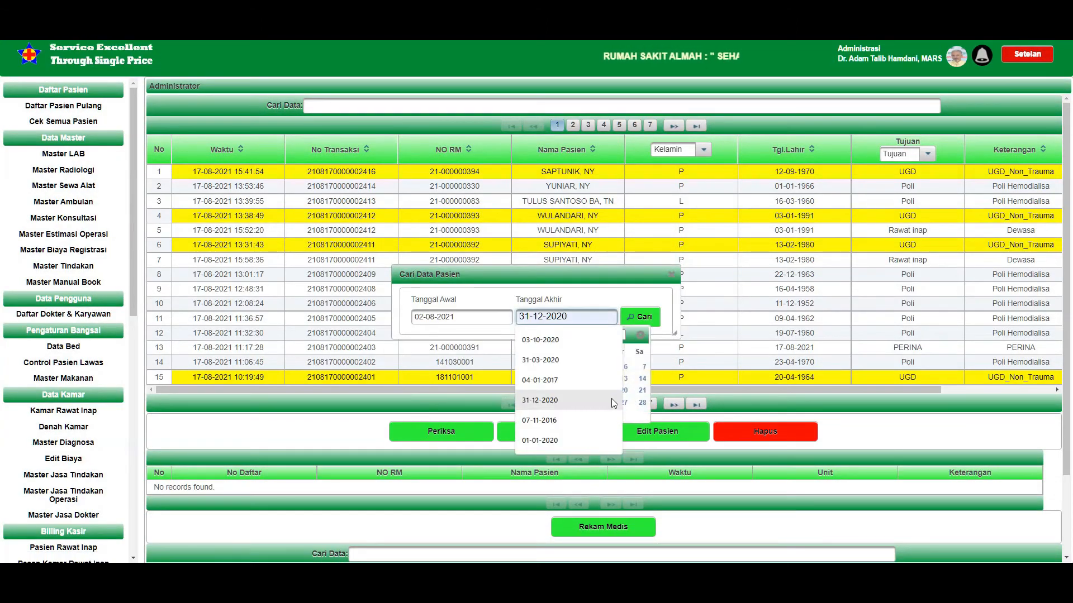
click(568, 390)
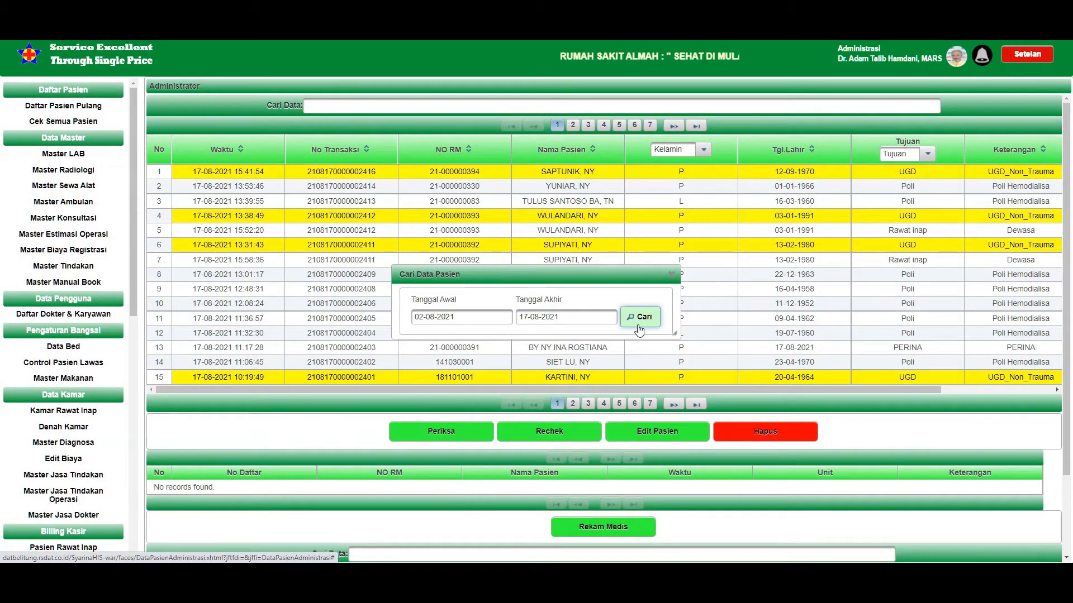
click(640, 317)
Step: Search the list for the patient's name and open the examination record of the 12-08-2021 Rawat inap entry
click(348, 105)
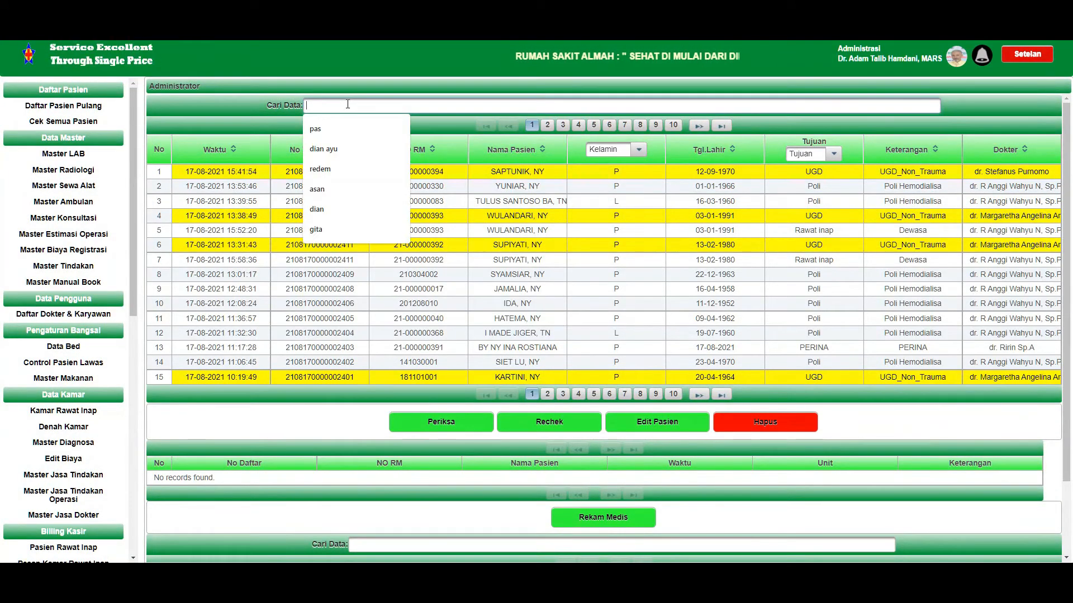
text(anda)
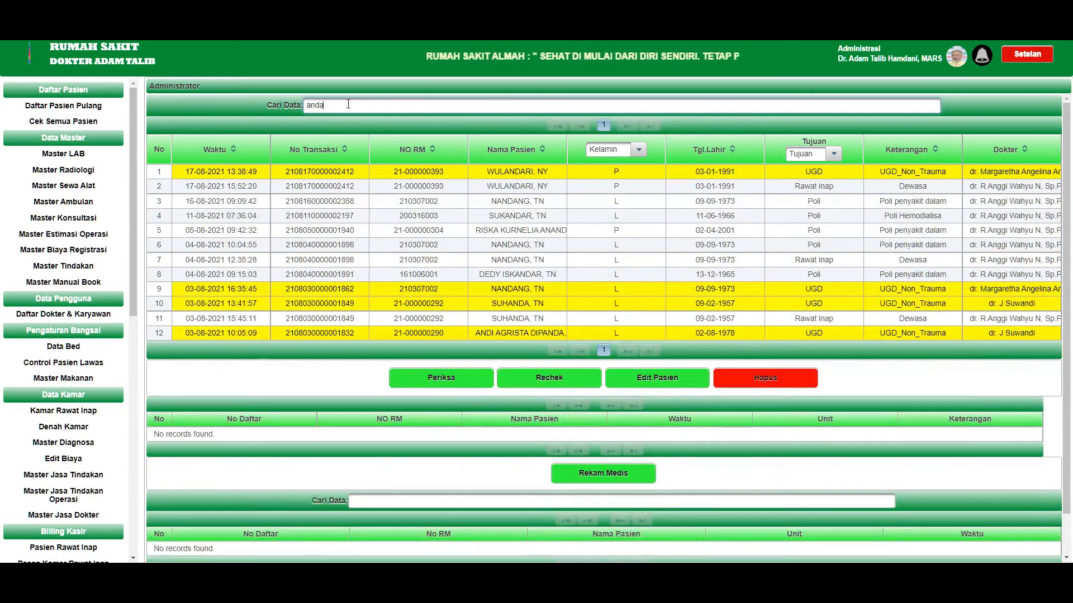
key(BackSpace)
text(ra)
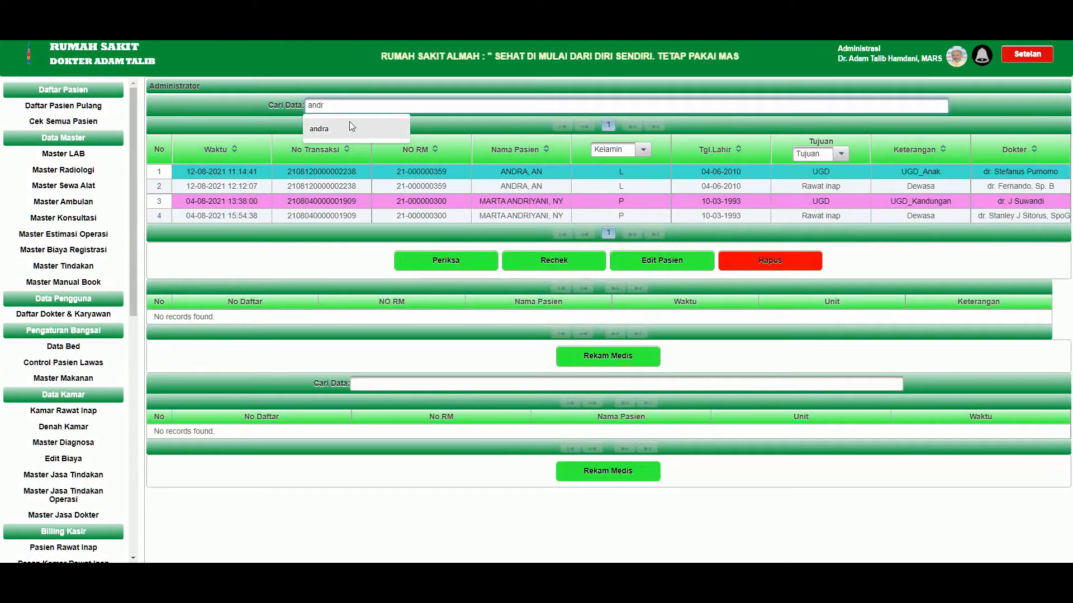
click(490, 187)
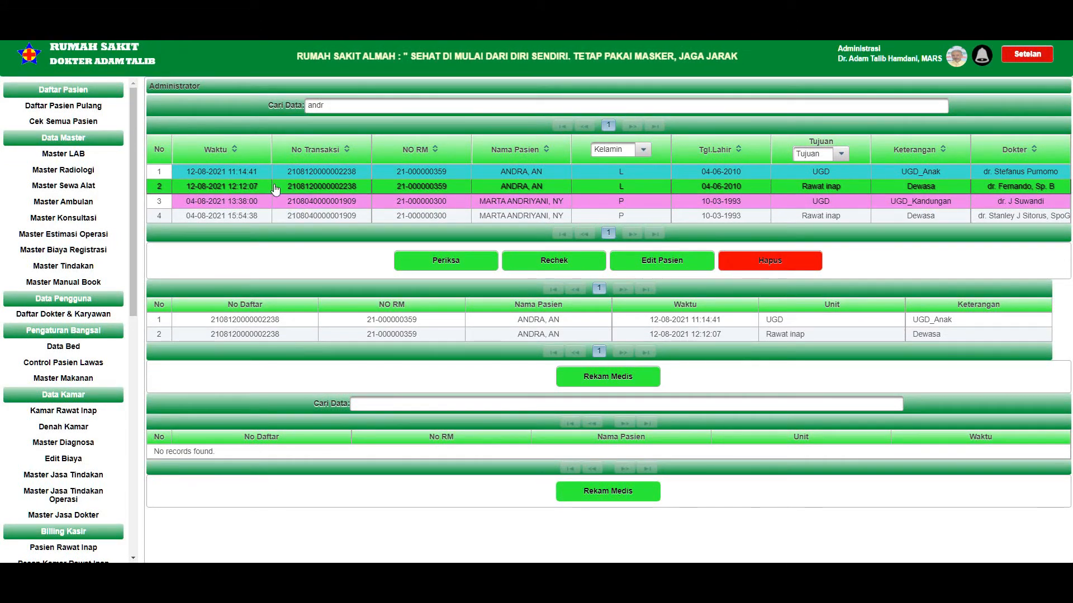
click(464, 268)
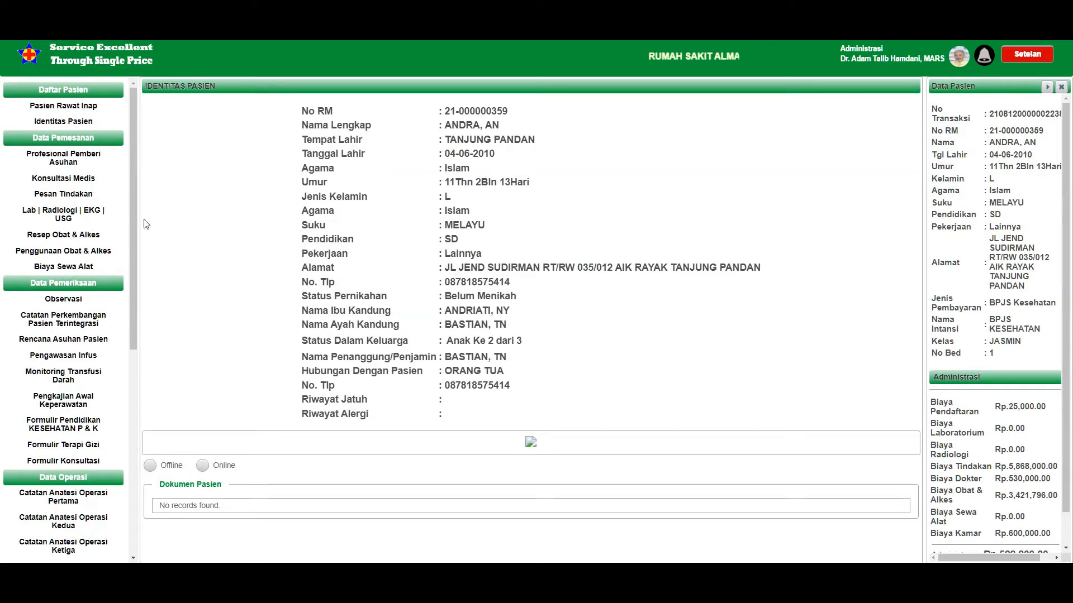
Step: Review the patient's cost summary and show the UGD doctor's notes in Catatan Perkembangan Pasien Terintegrasi
drag(131, 223, 136, 254)
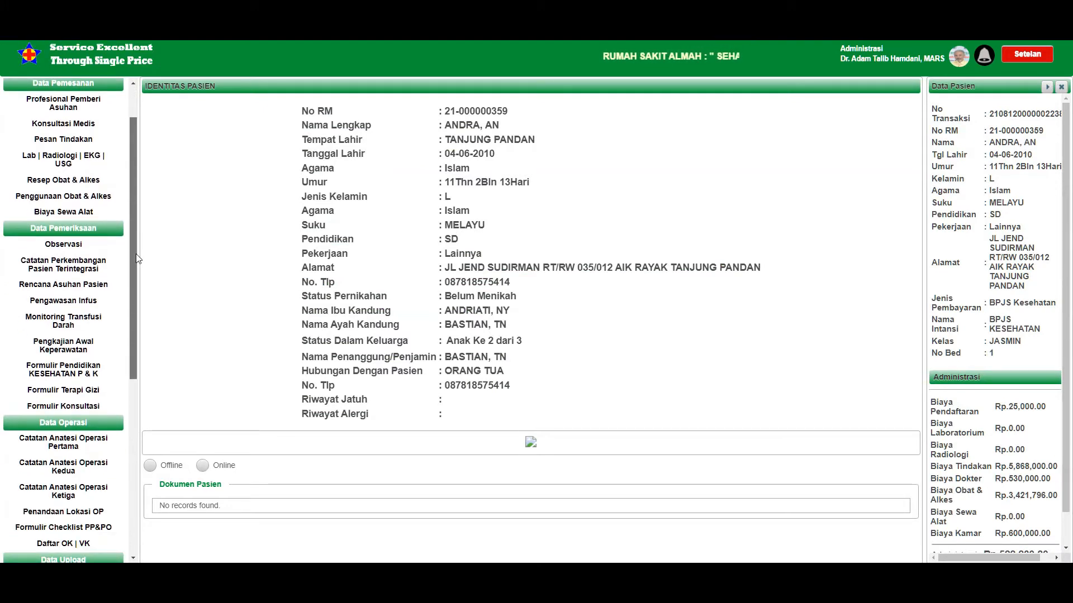
scroll(1005, 372, down, 1)
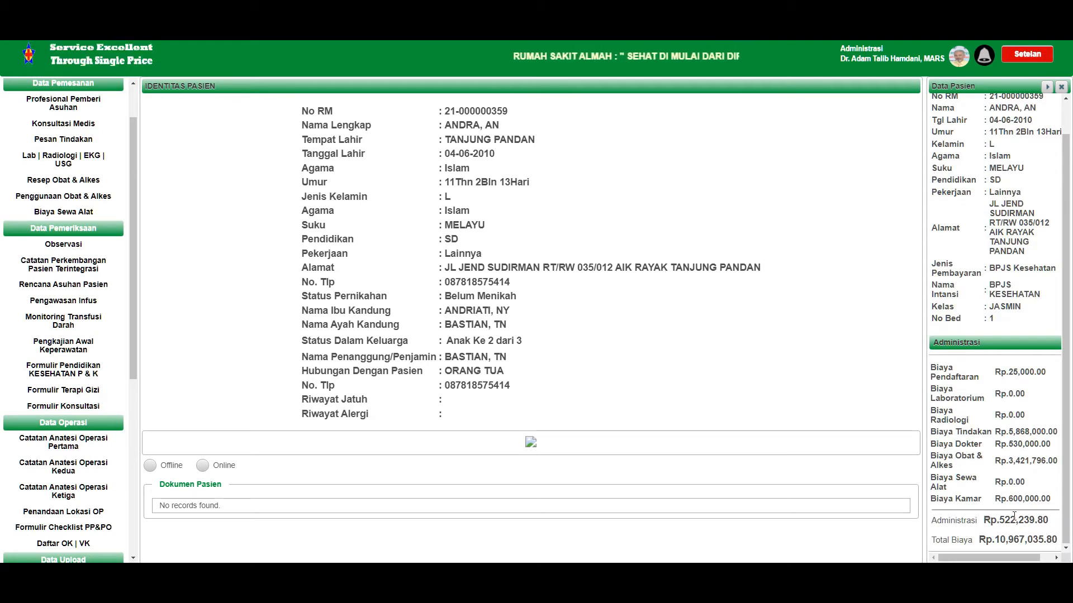
click(70, 270)
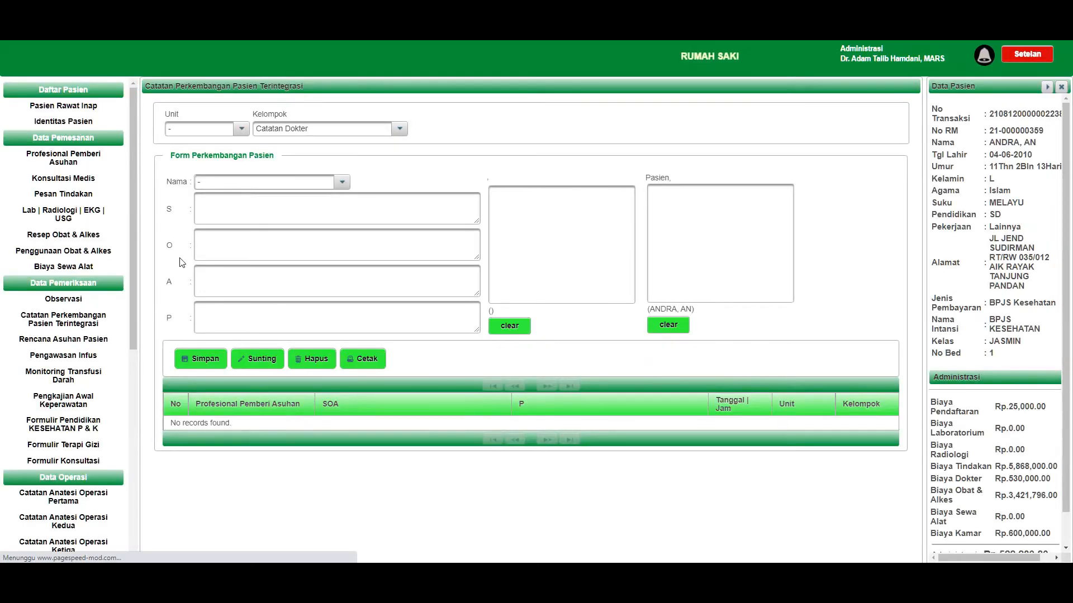
click(240, 129)
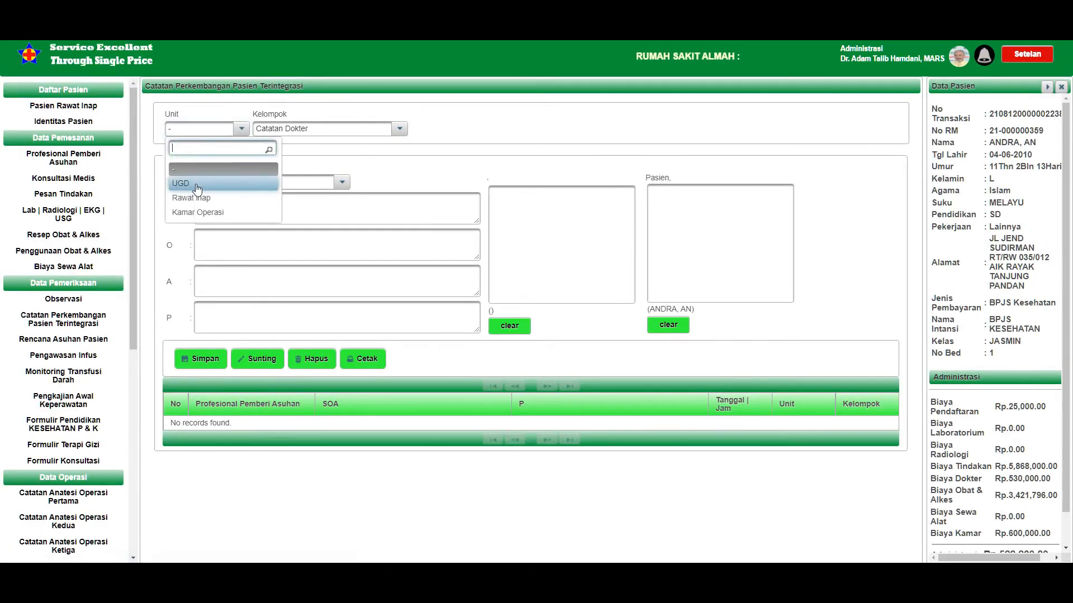
click(197, 187)
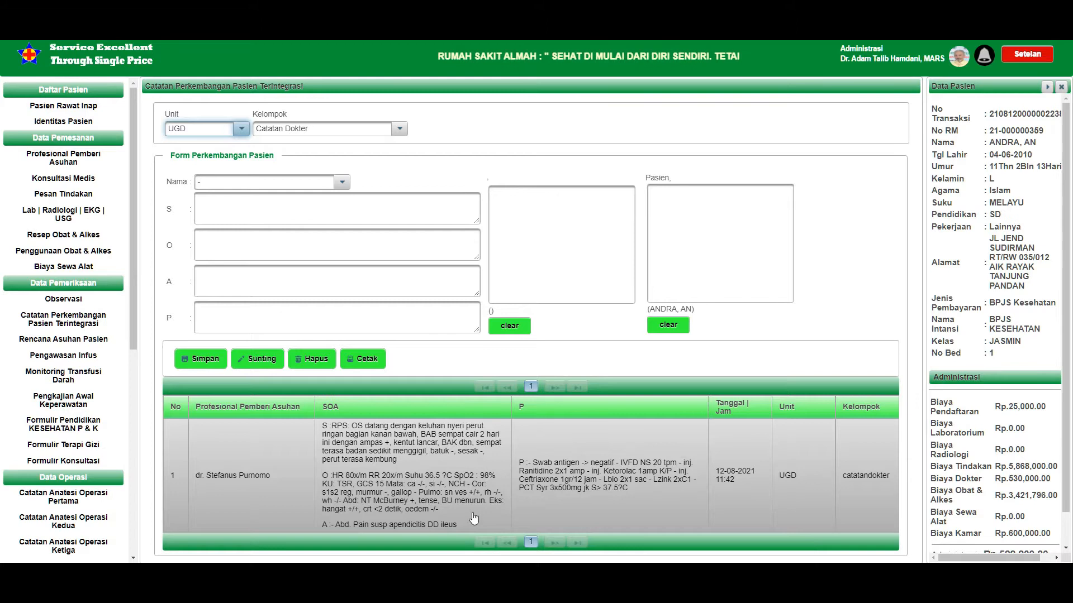
Step: Switch the progress notes to the Rawat inap unit and review the doctor's entries
click(244, 130)
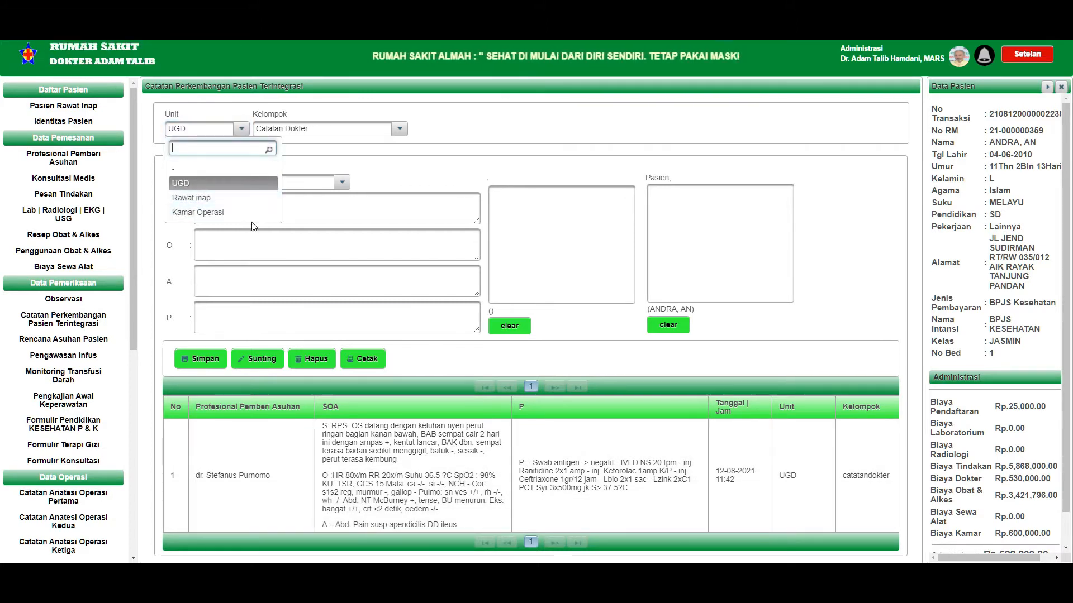
click(204, 199)
scroll(314, 439, down, 2)
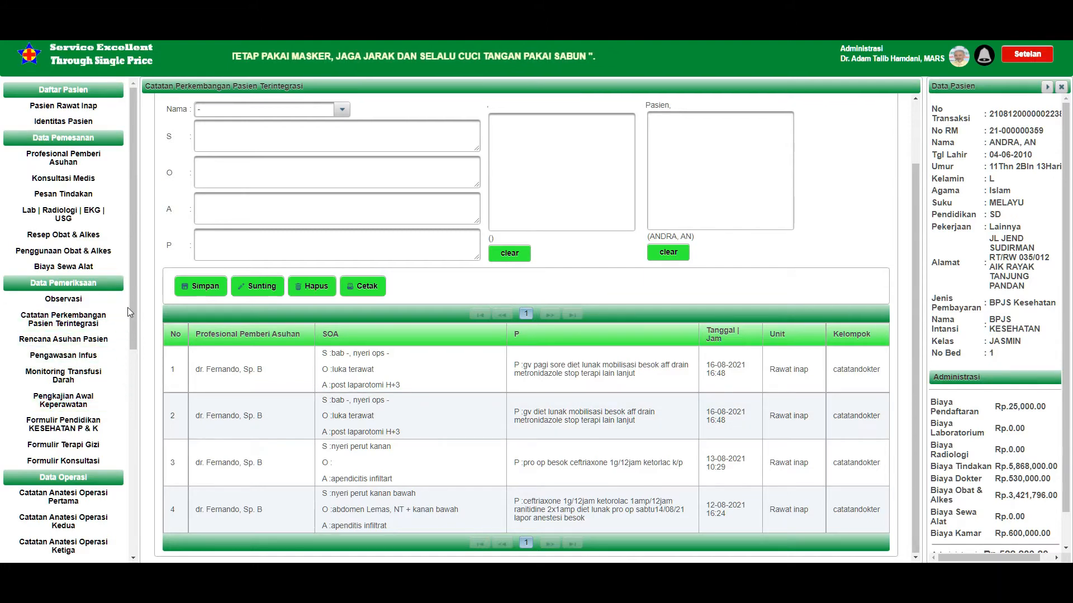
Step: Show the patient's surgical procedures (Tindakan Operasi) ordered in the Kamar Operasi unit
click(68, 196)
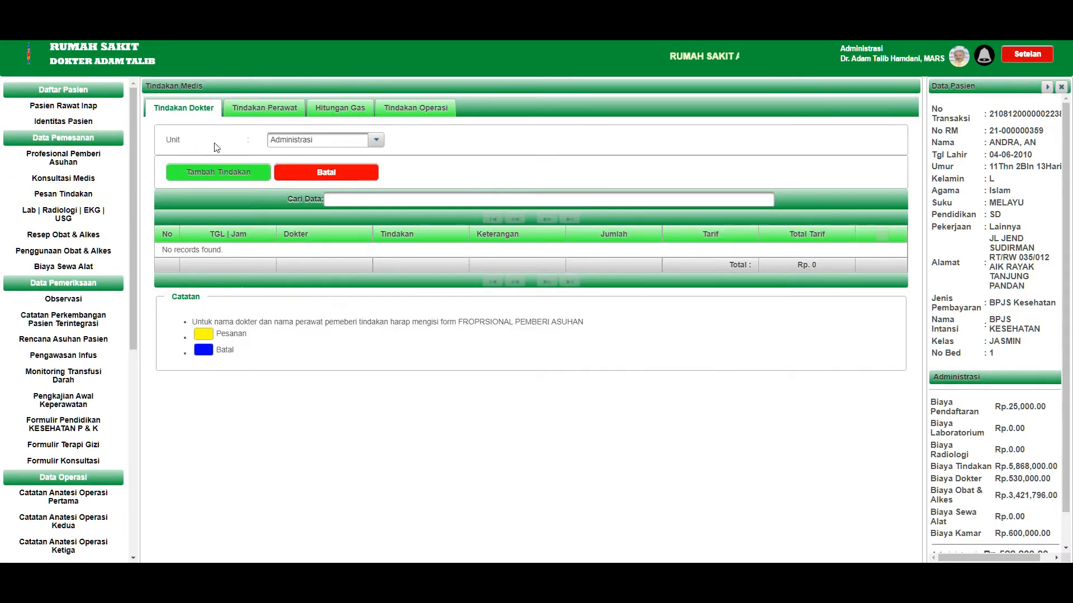
click(420, 109)
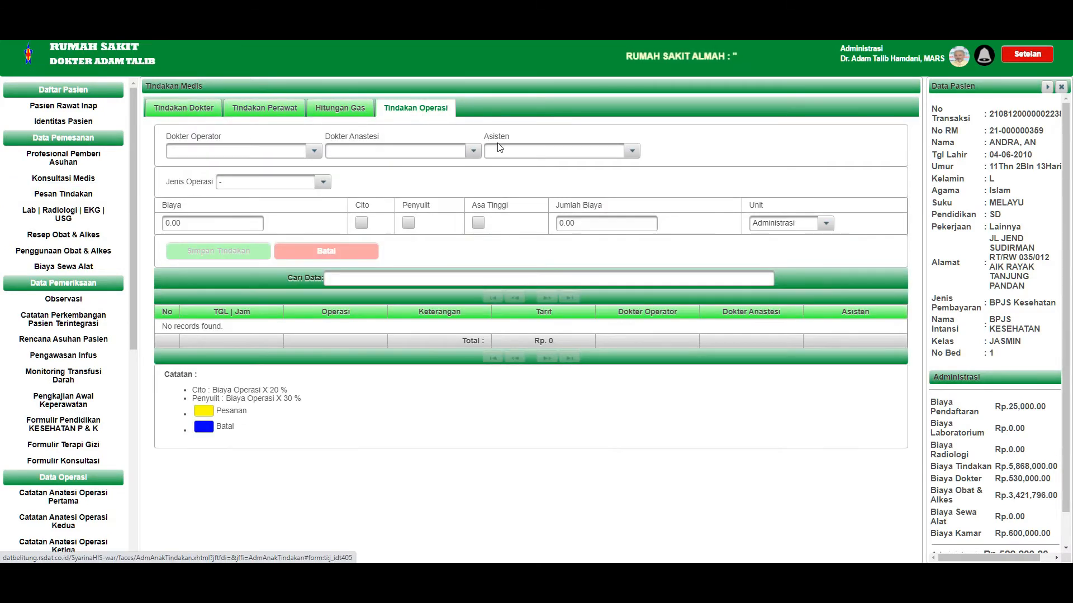
click(825, 225)
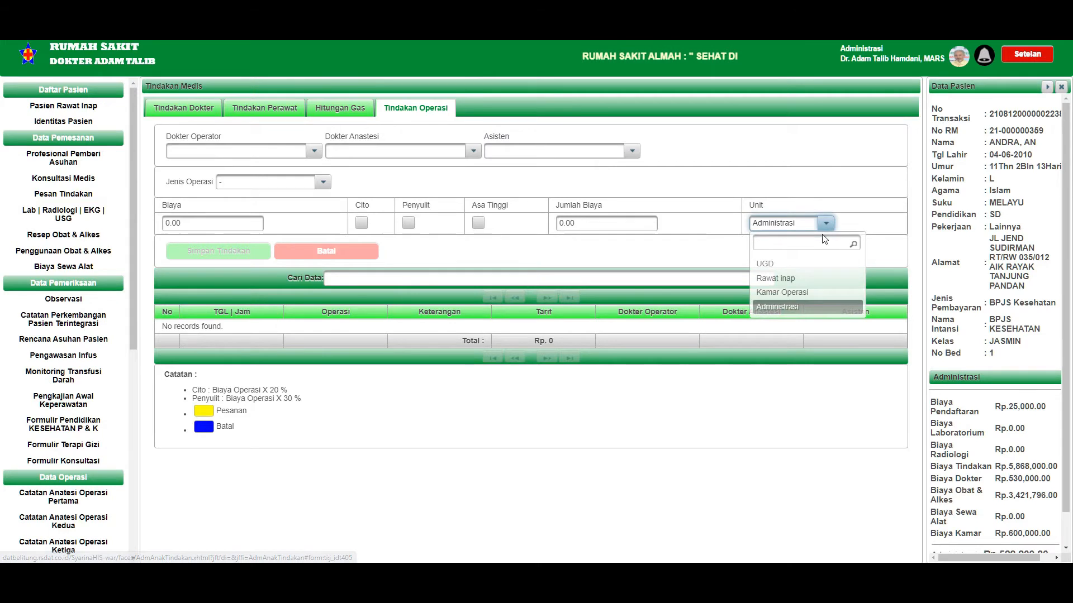
click(809, 292)
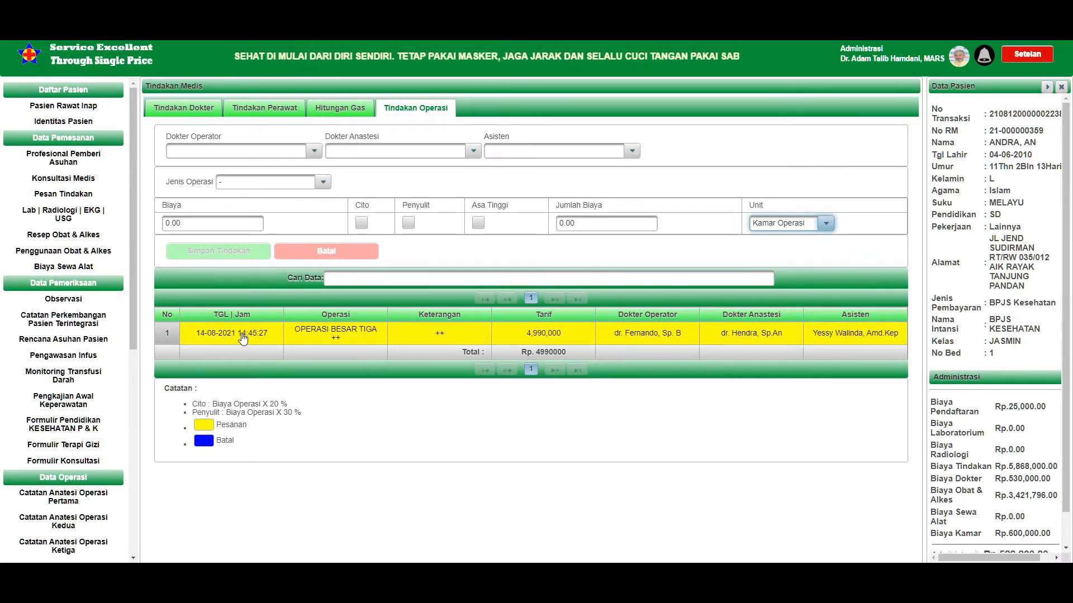
Step: Return to Catatan Perkembangan Pasien Terintegrasi and review the doctor's Rawat inap entries
click(70, 323)
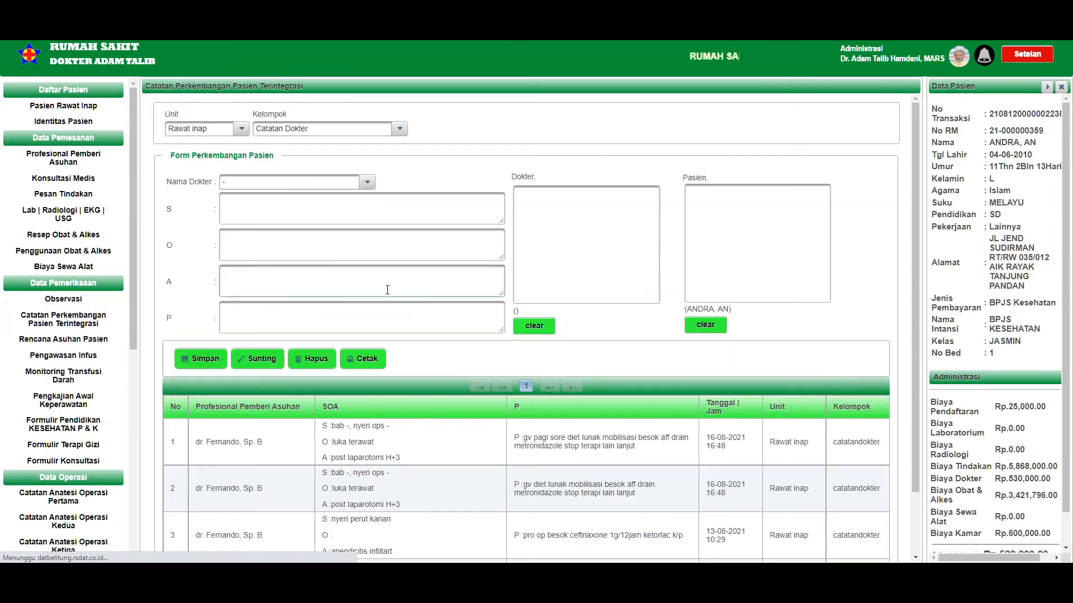
scroll(345, 403, down, 2)
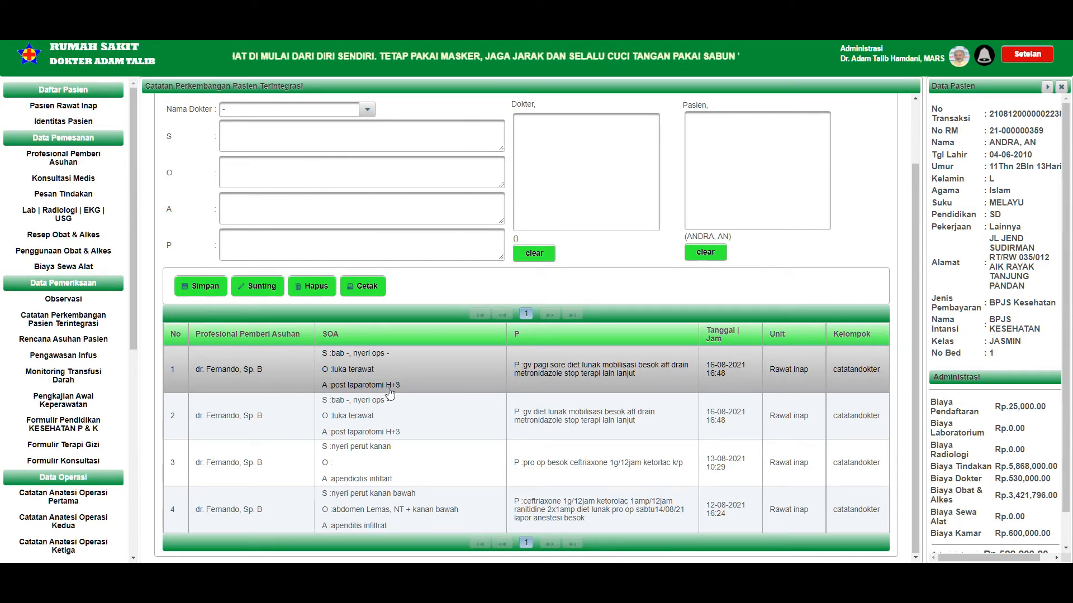
Step: Open the patient's Diagnosa record and run the Grouper on the ICD diagnoses already entered
drag(132, 314, 130, 532)
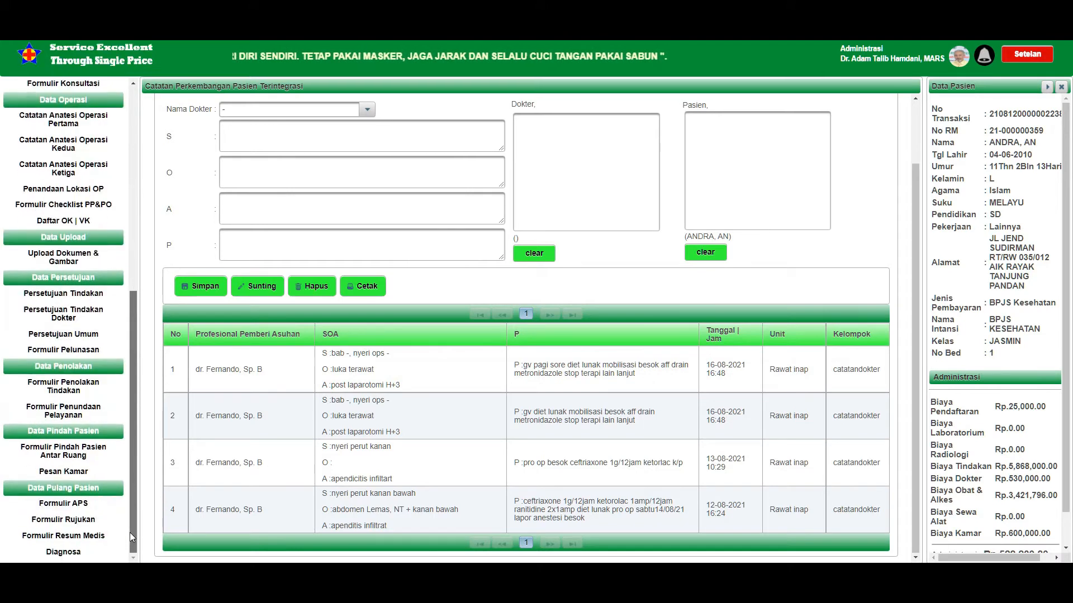
click(63, 553)
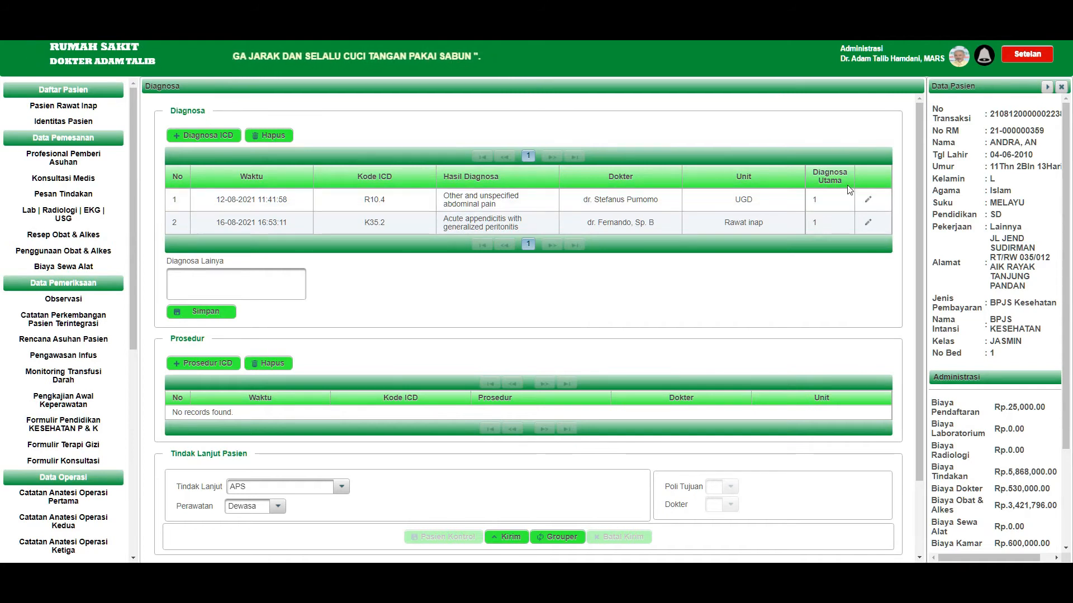
scroll(836, 247, down, 2)
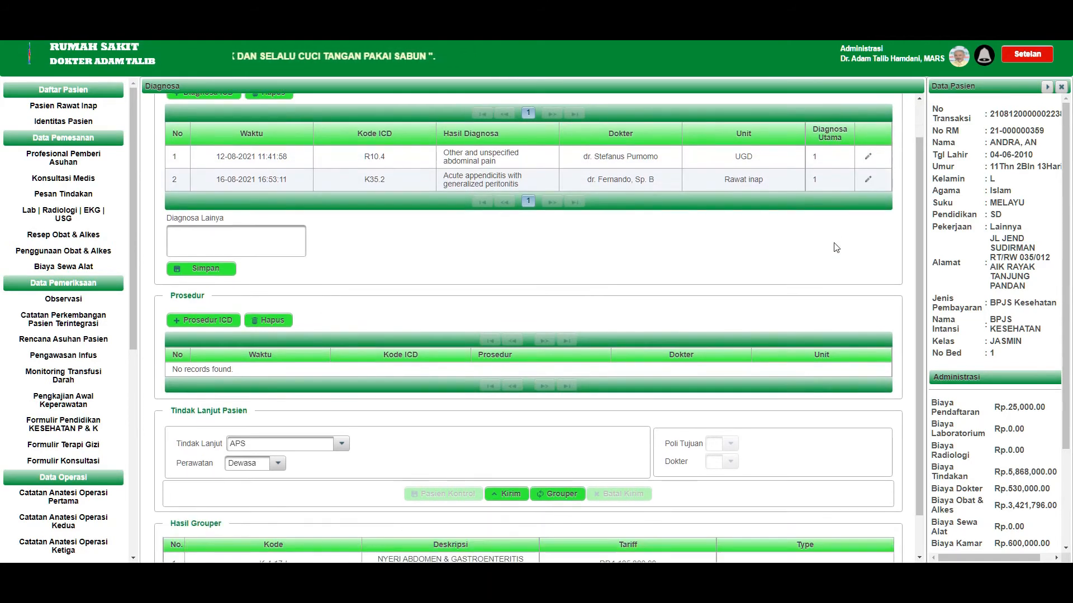
scroll(835, 247, up, 2)
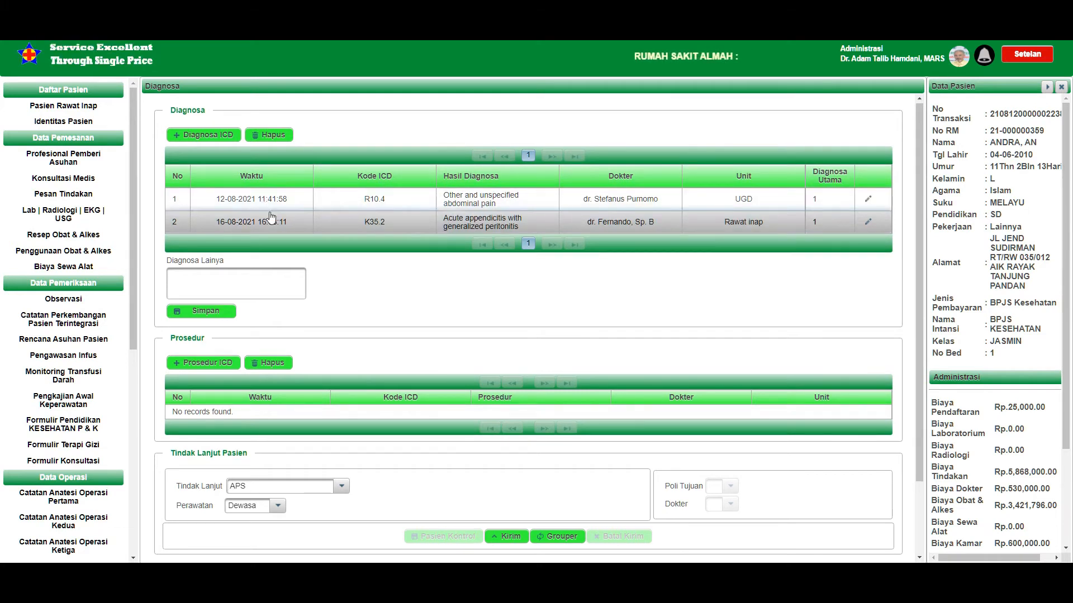
scroll(268, 220, down, 3)
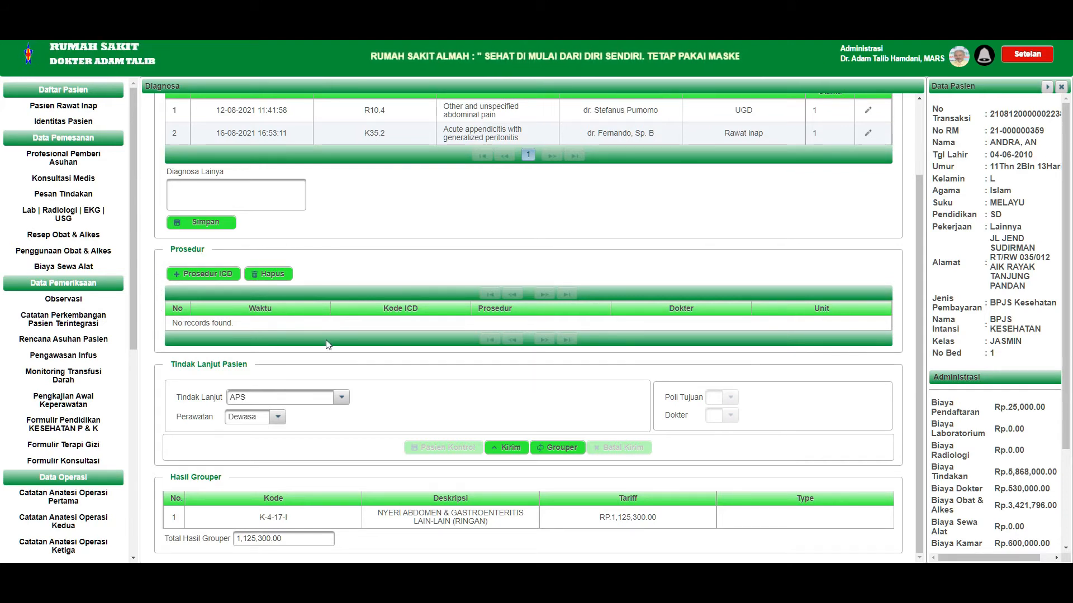
click(562, 448)
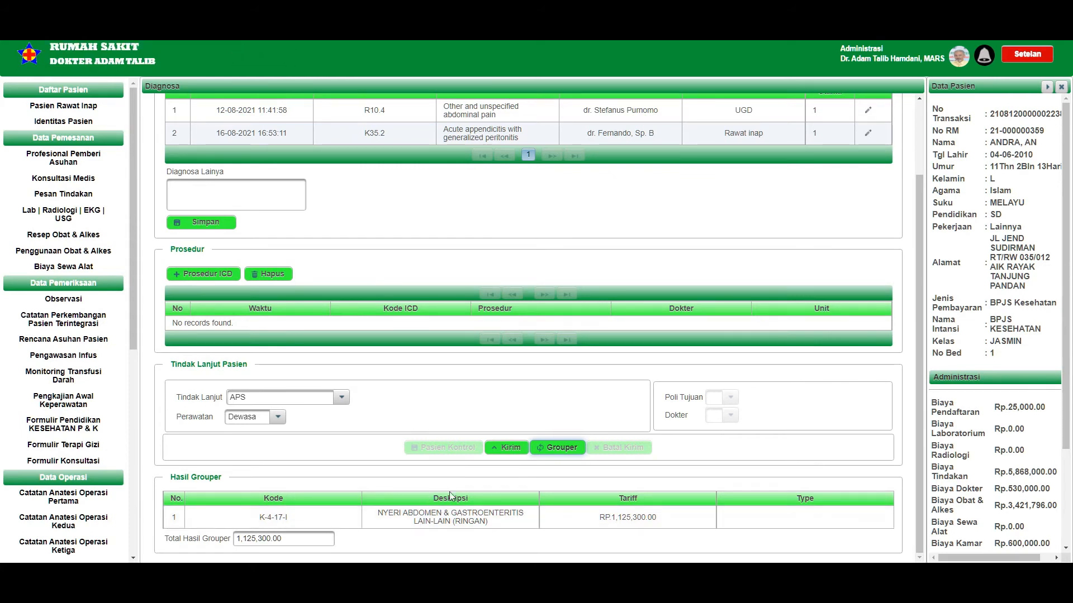
Step: Set the Diagnosa Utama rank of the UGD diagnosis R10.4 to 2 and save the row
scroll(604, 352, up, 2)
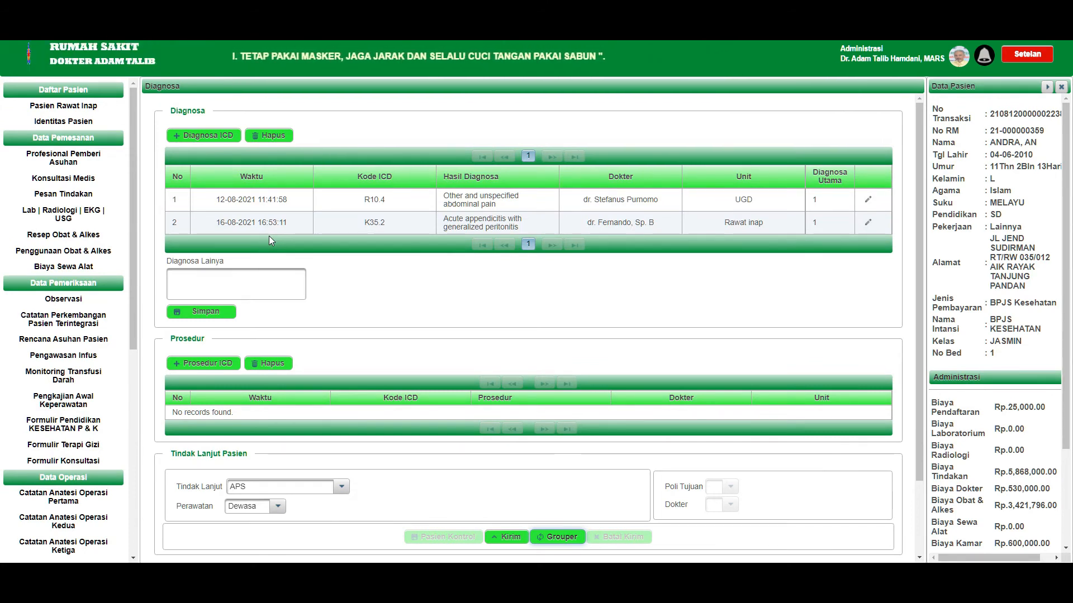
click(296, 227)
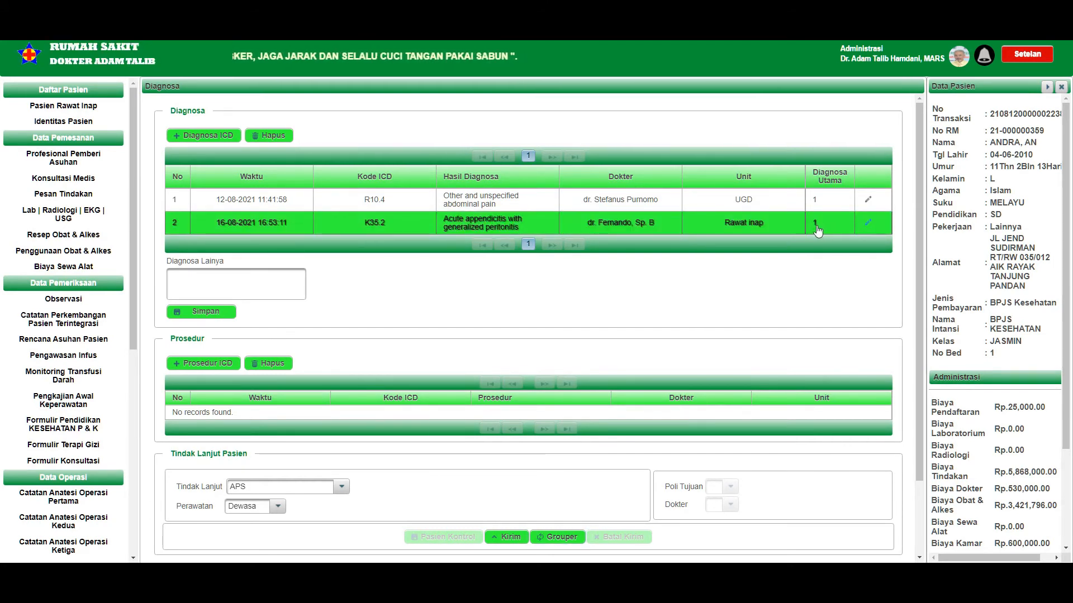
click(869, 204)
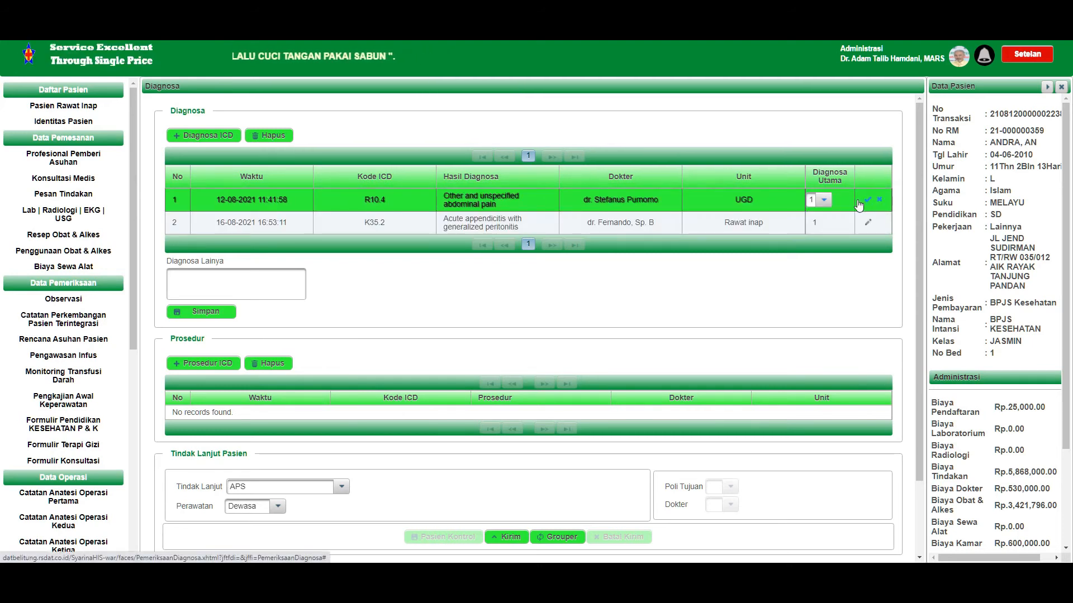
click(823, 200)
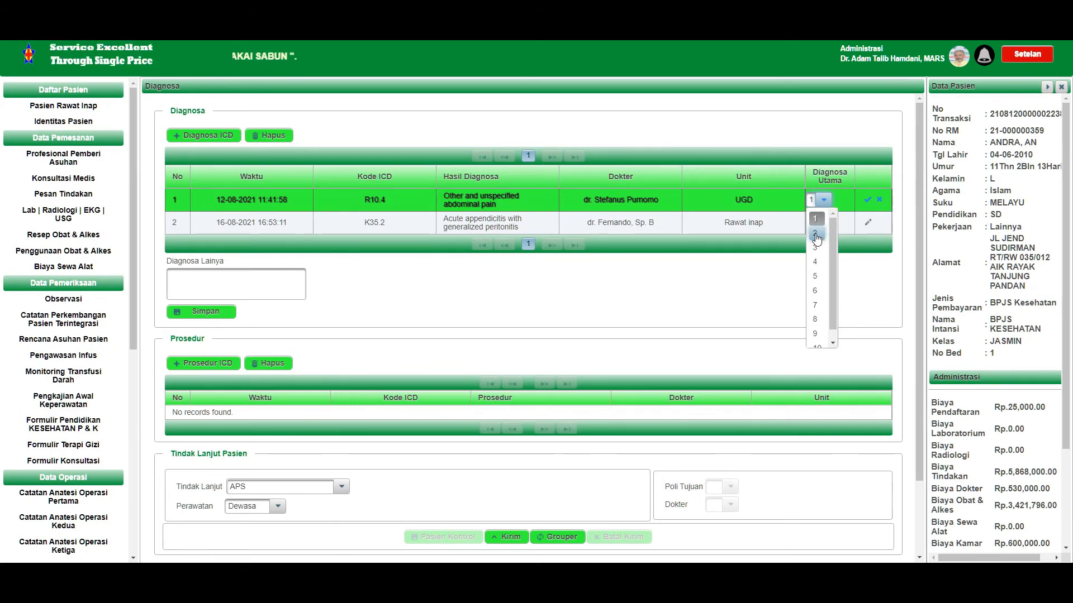
click(815, 233)
click(867, 199)
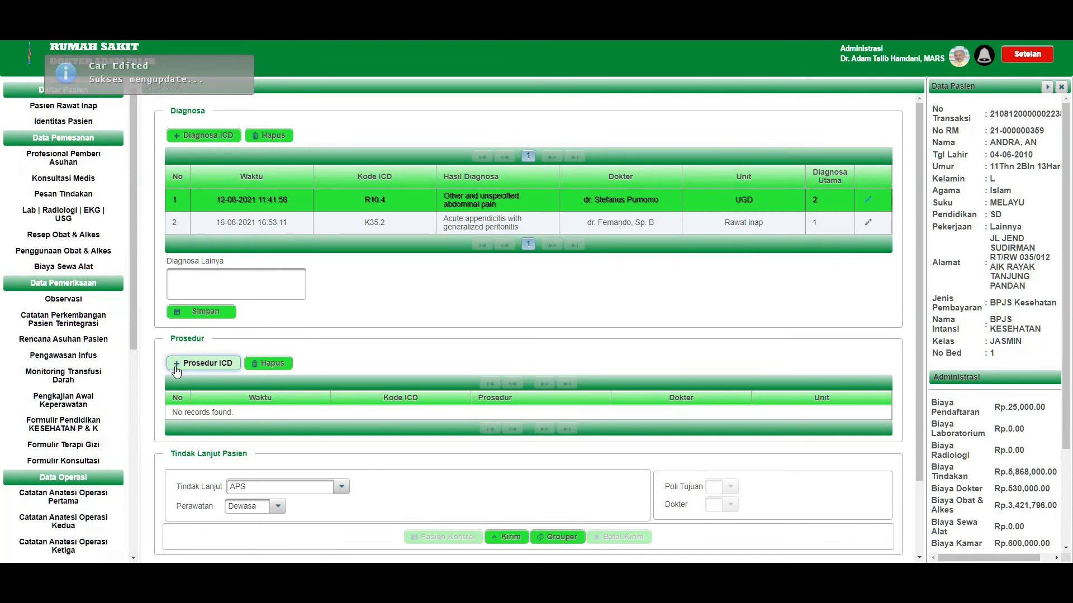
Step: Search the ICD procedures for "laparot" and add 54.19 Other laparotomy to the patient's Prosedur list
click(213, 367)
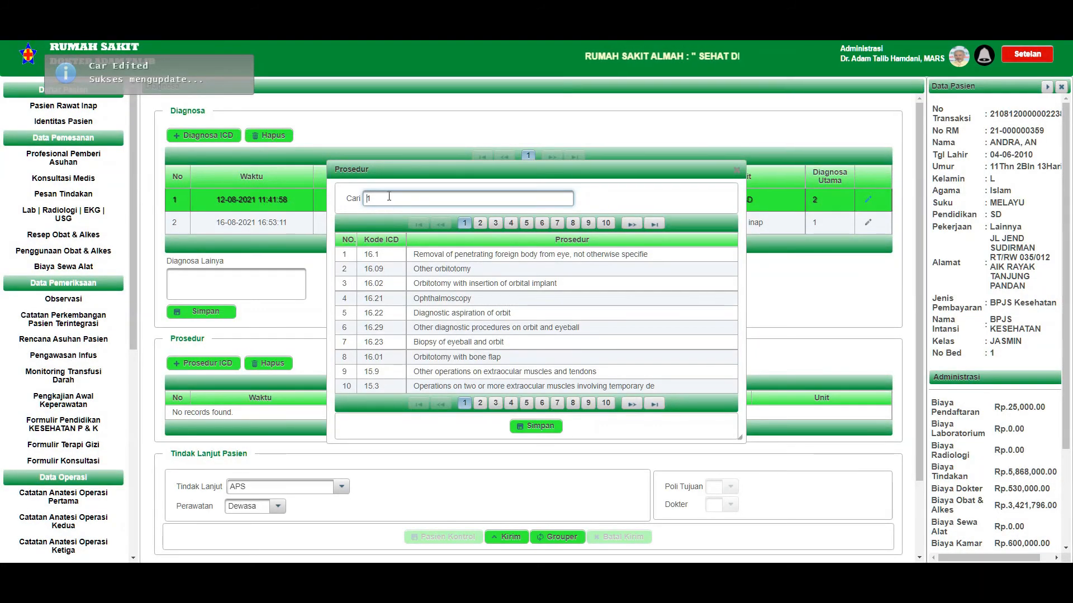
drag(390, 204, 358, 206)
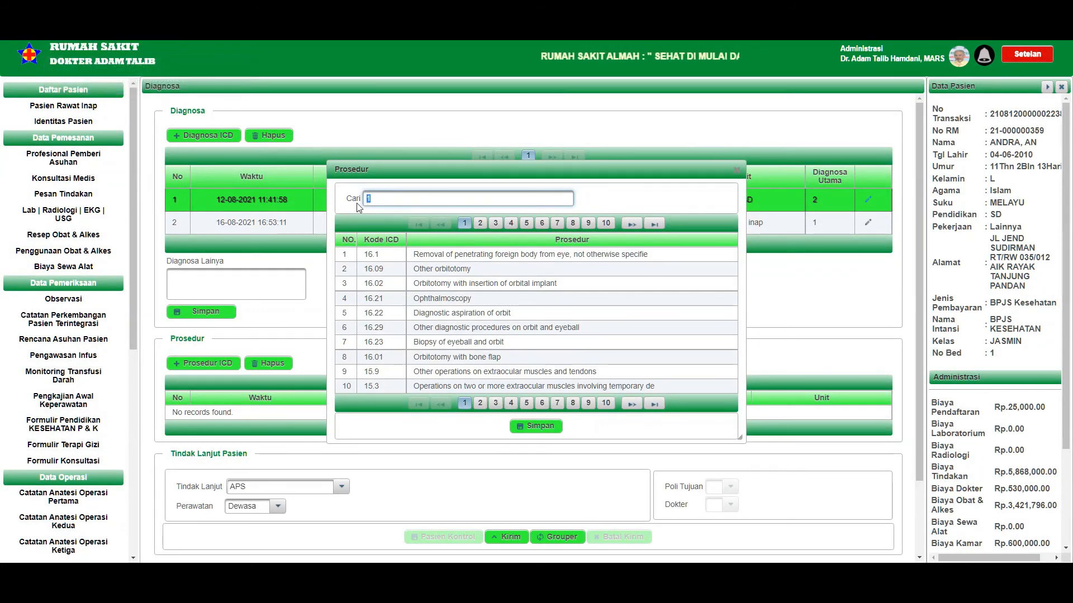
text(laparot)
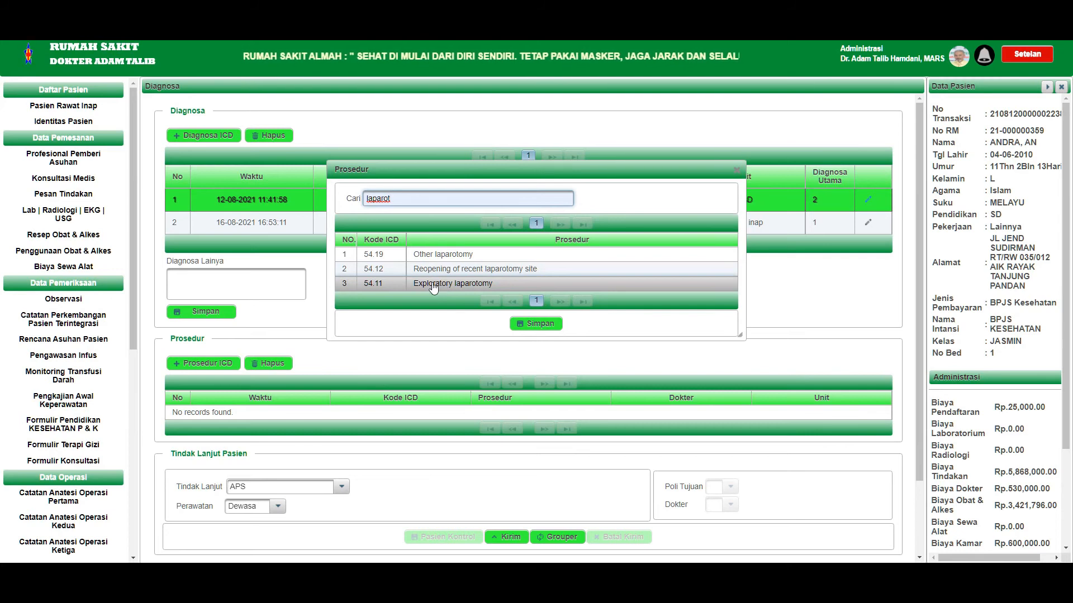
click(456, 257)
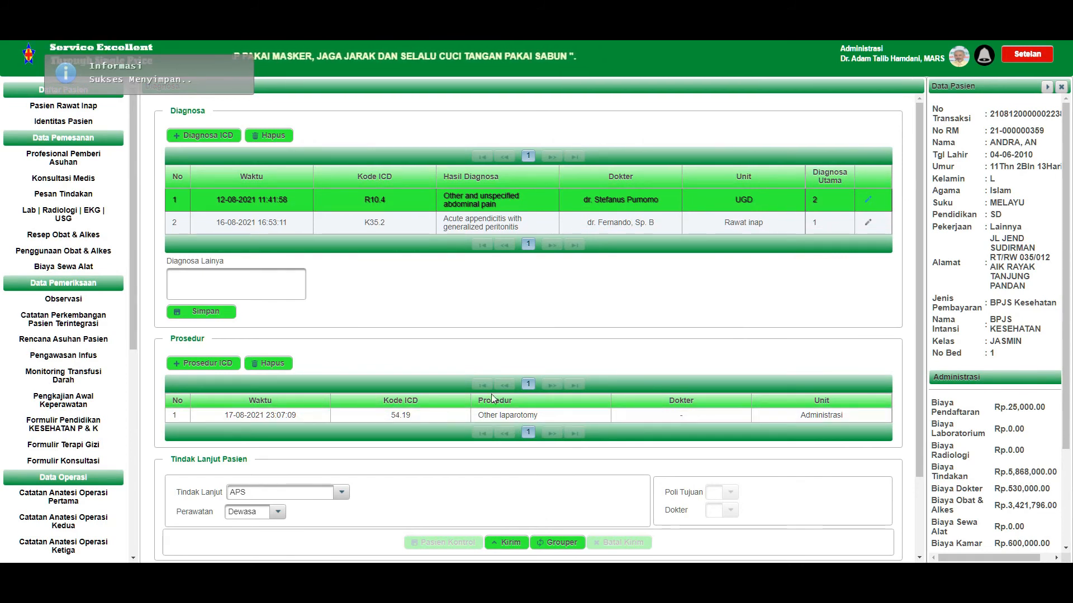
Step: Rerun the Grouper with the reordered diagnoses and the added laparotomy procedure
scroll(525, 284, down, 2)
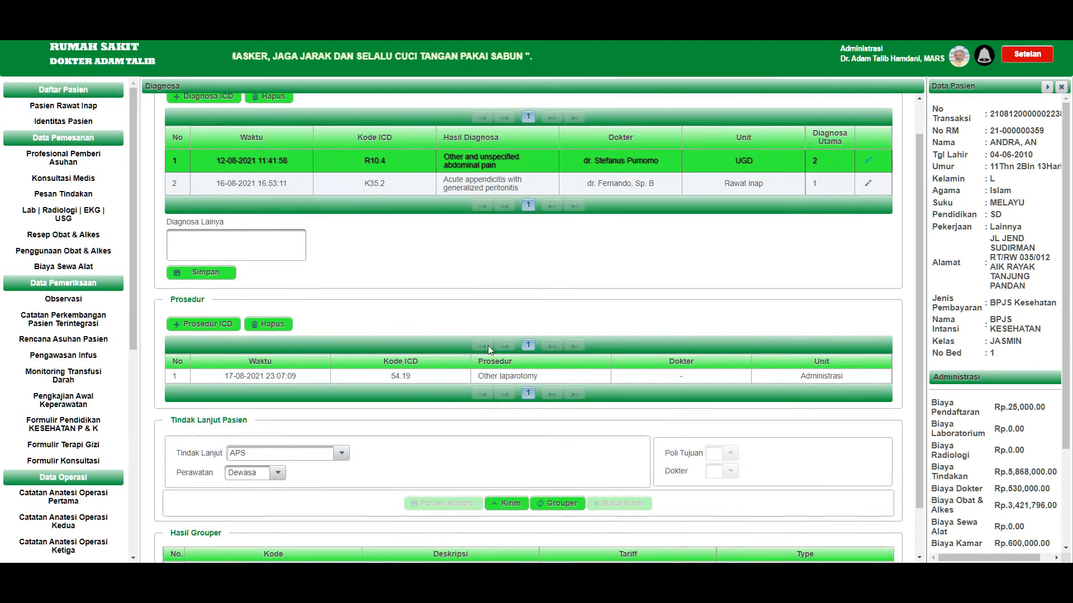
scroll(642, 347, down, 1)
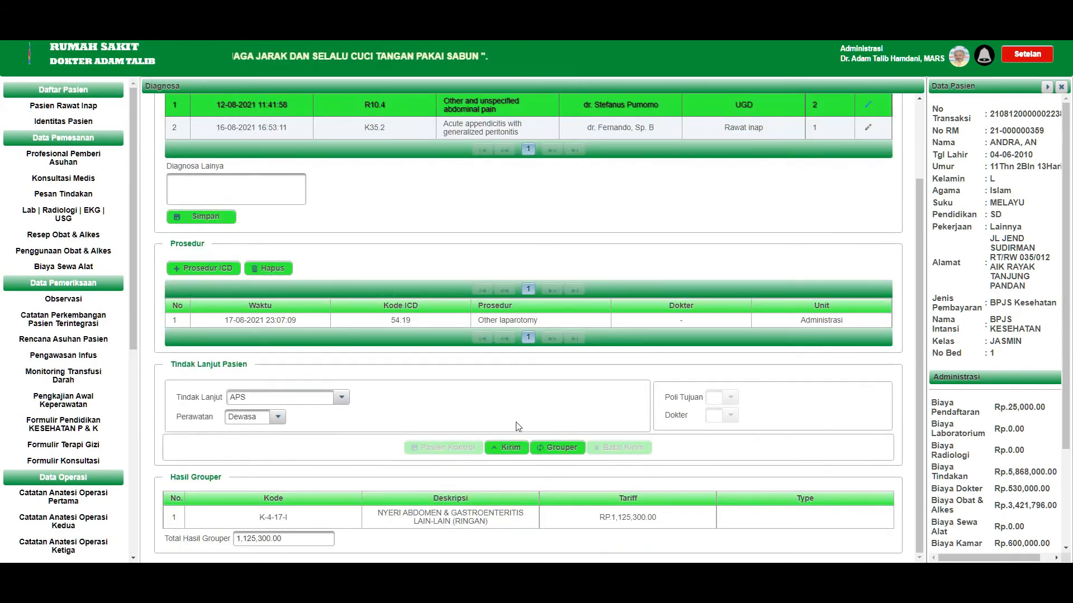
click(565, 448)
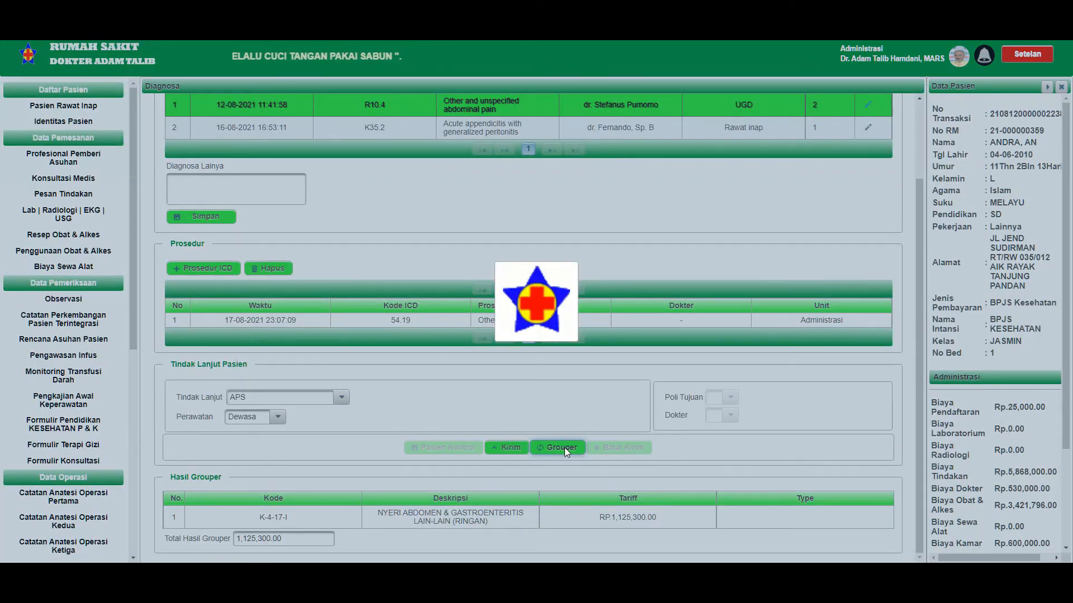